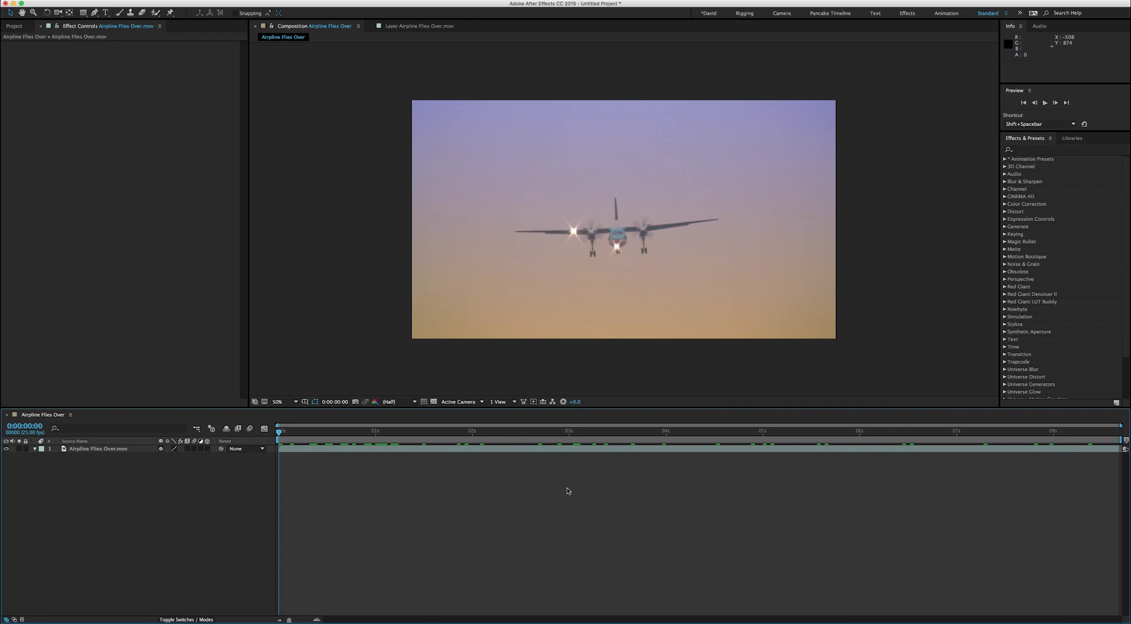
Bring the browser's Adobe forum thread 'Tracking Knoll Light Factory EZ how to do it?' to the front.
{"action": "key", "text": "super+Tab"}
{"action": "key", "text": "super+Tab"}
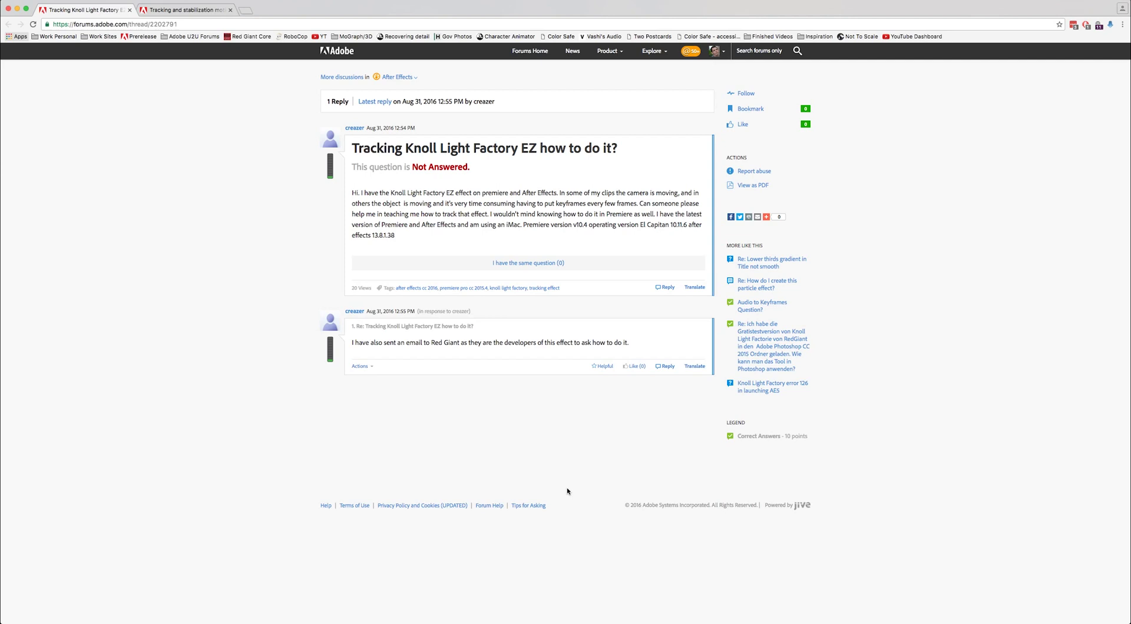
Return to the Airline Flies Over composition in After Effects.
{"action": "key", "text": "super+Tab"}
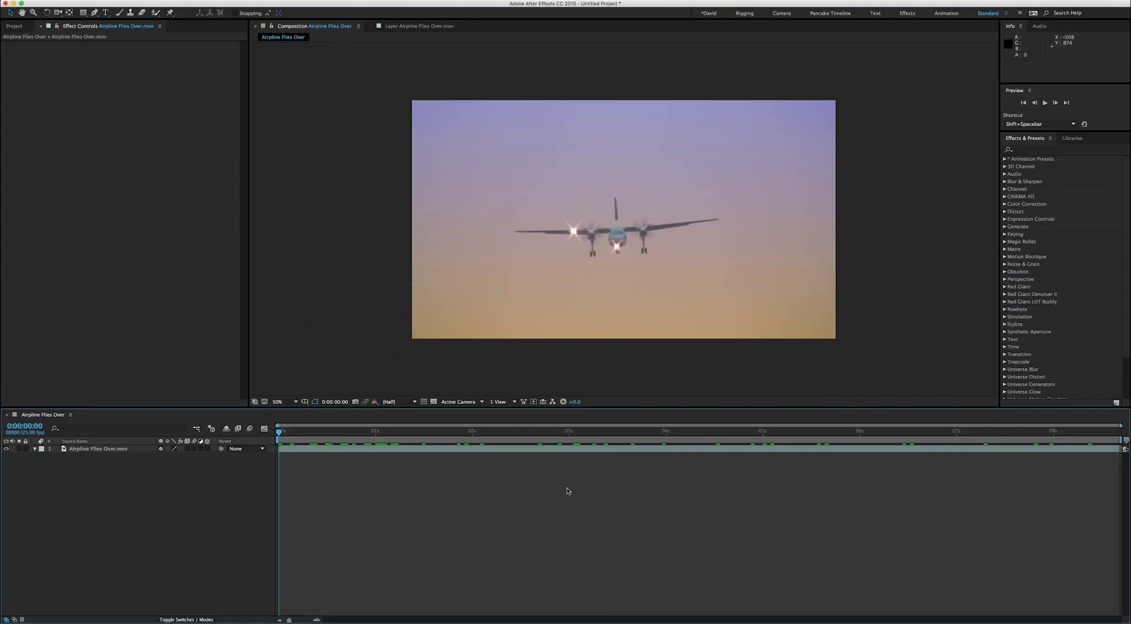
Open the Tracker panel and start a motion track on Airline Flies Over.mov.
{"action": "left_click_drag", "start_coordinate": [402, 431], "coordinate": [268, 417]}
{"action": "left_click", "coordinate": [277, 5]}
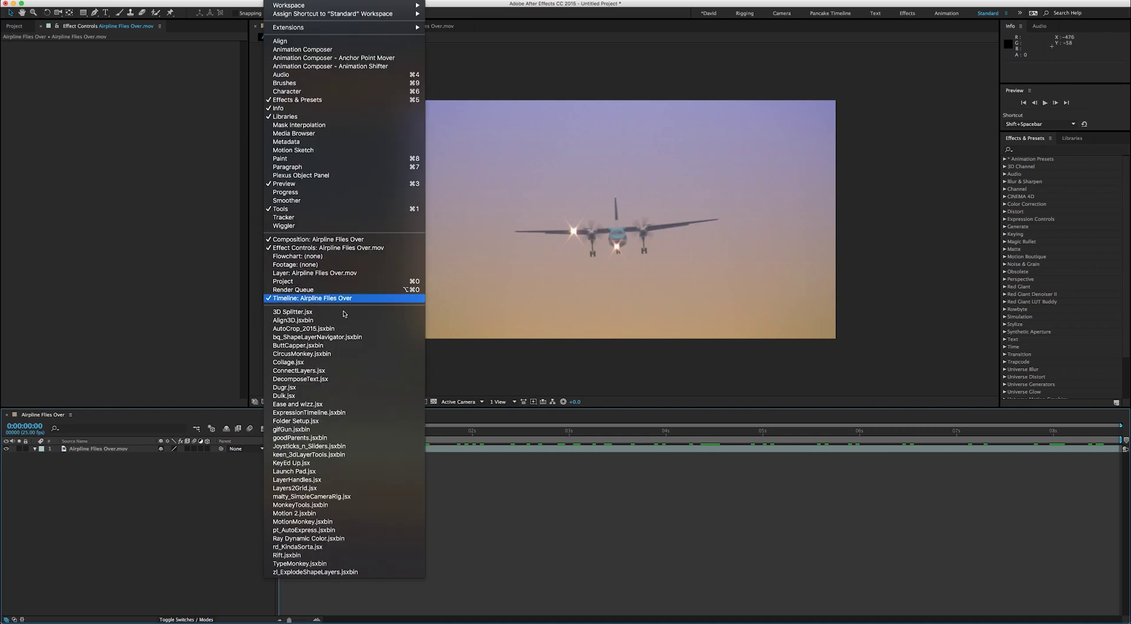
{"action": "left_click", "coordinate": [305, 218]}
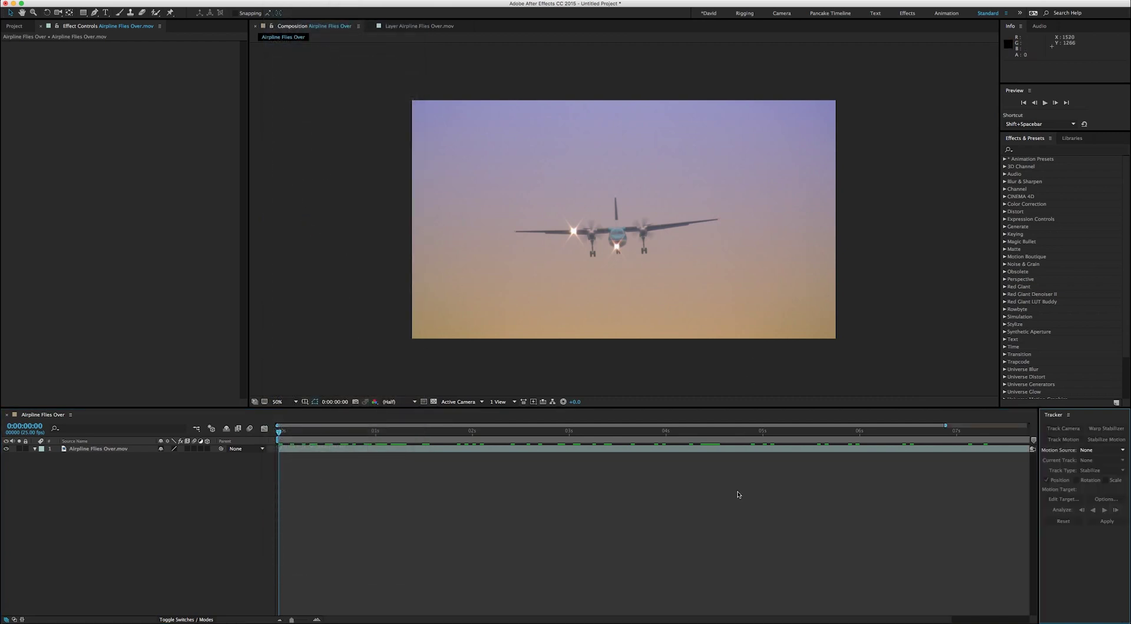
{"action": "left_click", "coordinate": [744, 449]}
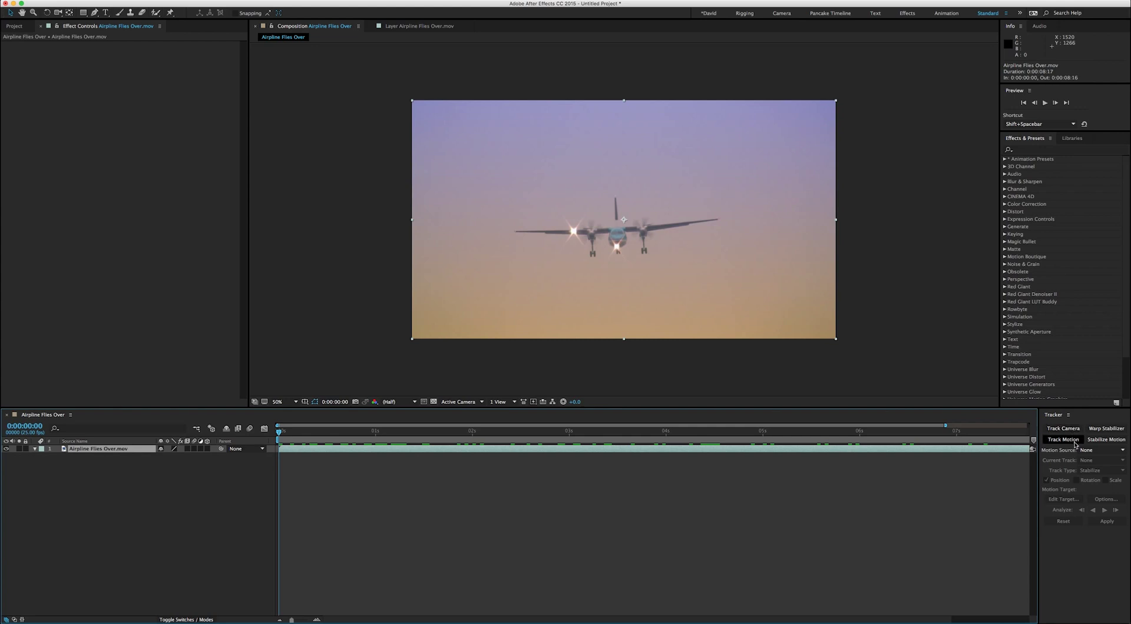
{"action": "left_click", "coordinate": [1075, 445]}
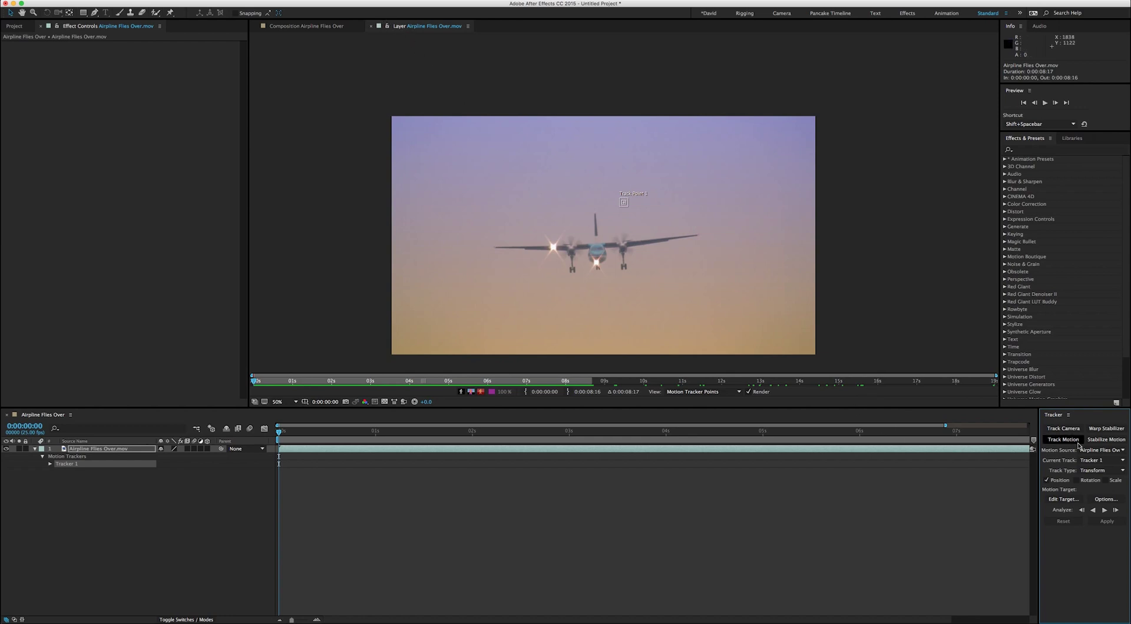
Confirm the airplane footage as motion source and Tracker 1 as current track.
{"action": "left_click", "coordinate": [1115, 454]}
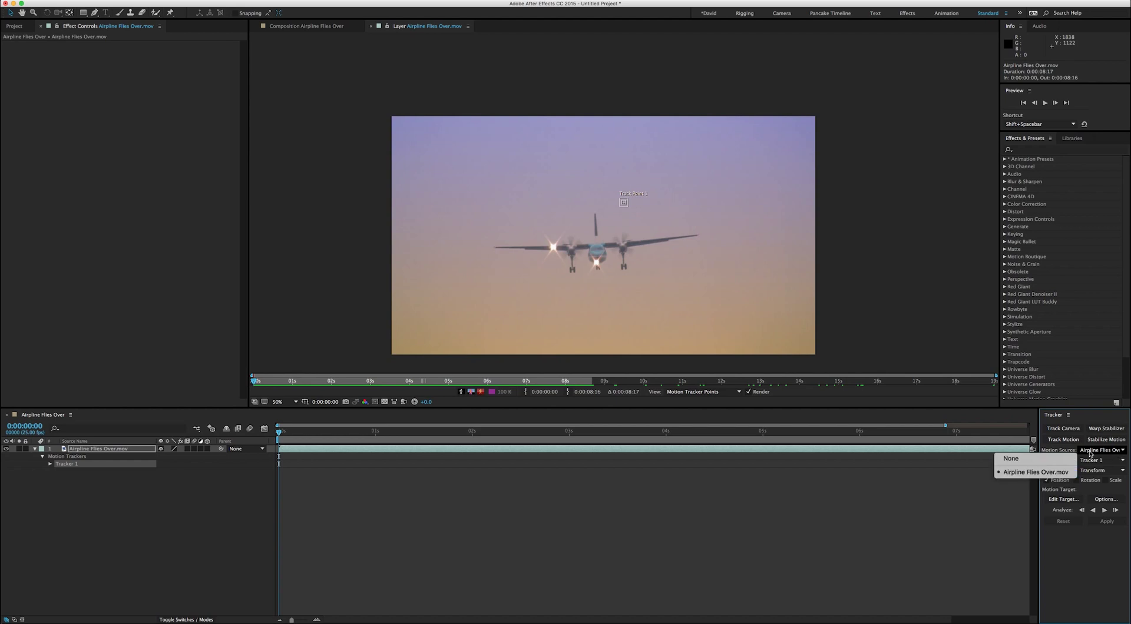
{"action": "left_click", "coordinate": [1089, 453]}
{"action": "left_click", "coordinate": [1099, 460]}
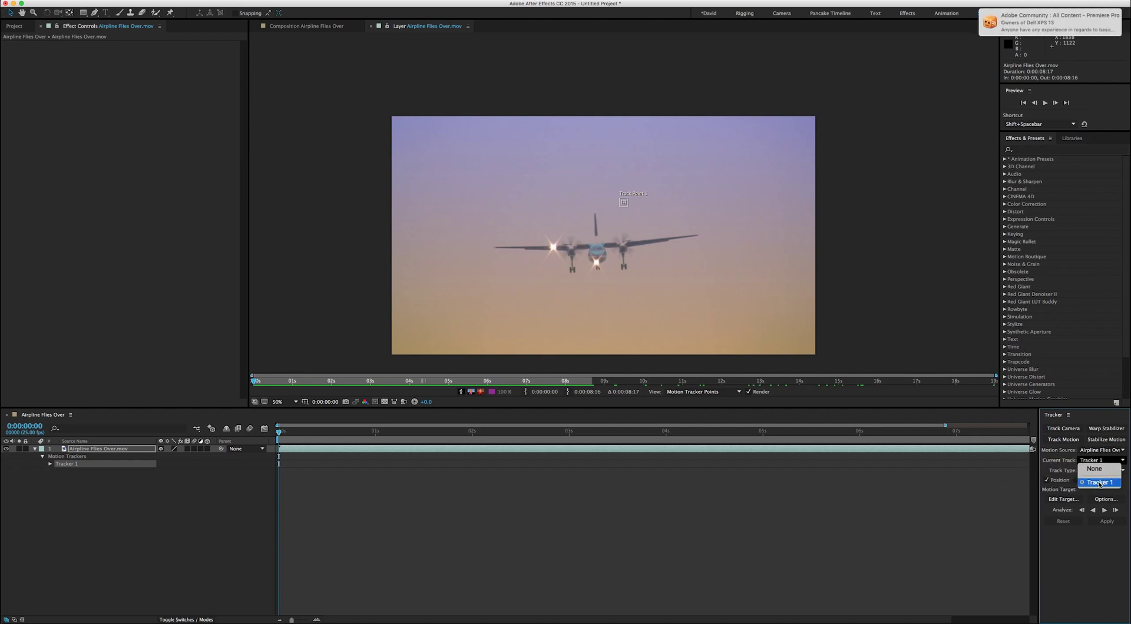
{"action": "left_click", "coordinate": [1099, 483]}
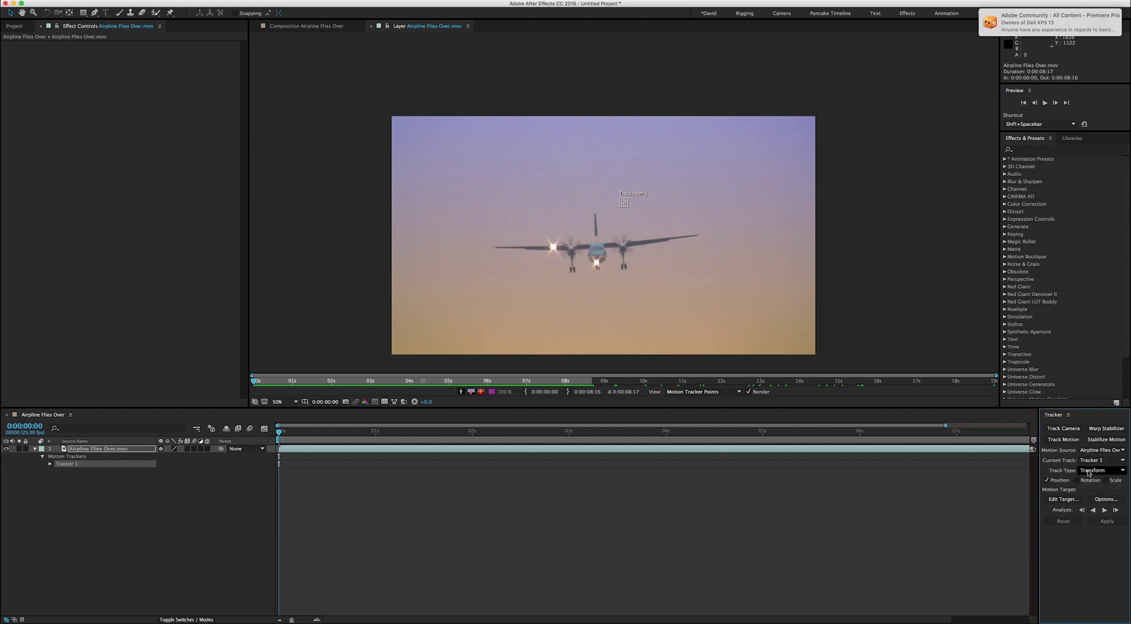
Preview the plane's flight and turn on Scale tracking alongside Position.
{"action": "left_click_drag", "start_coordinate": [280, 431], "coordinate": [217, 469]}
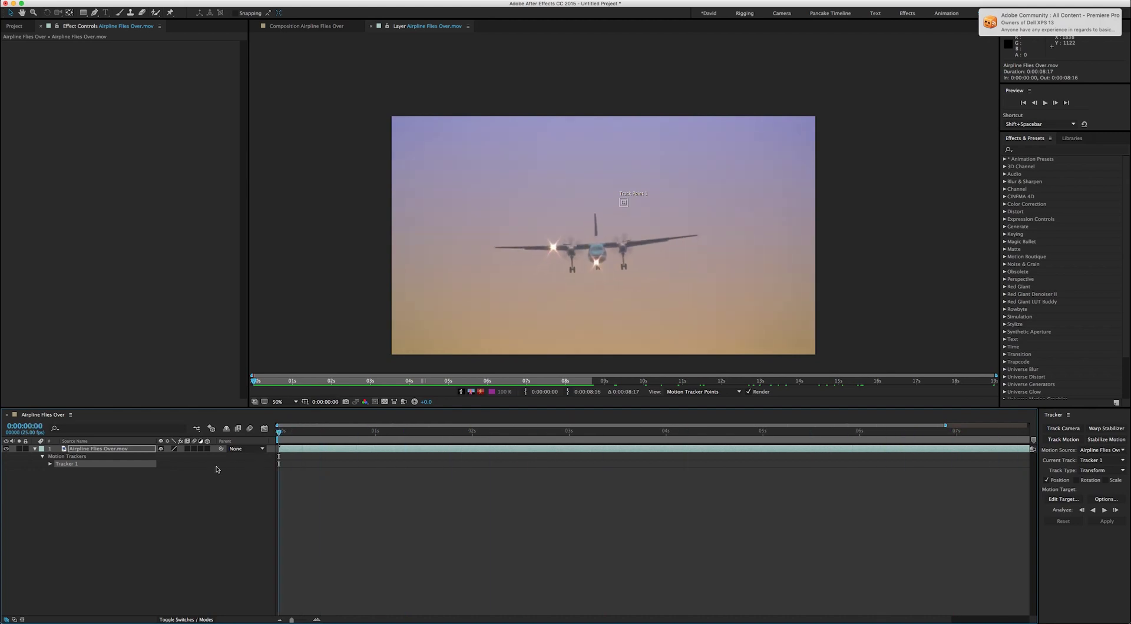
{"action": "key", "text": "space"}
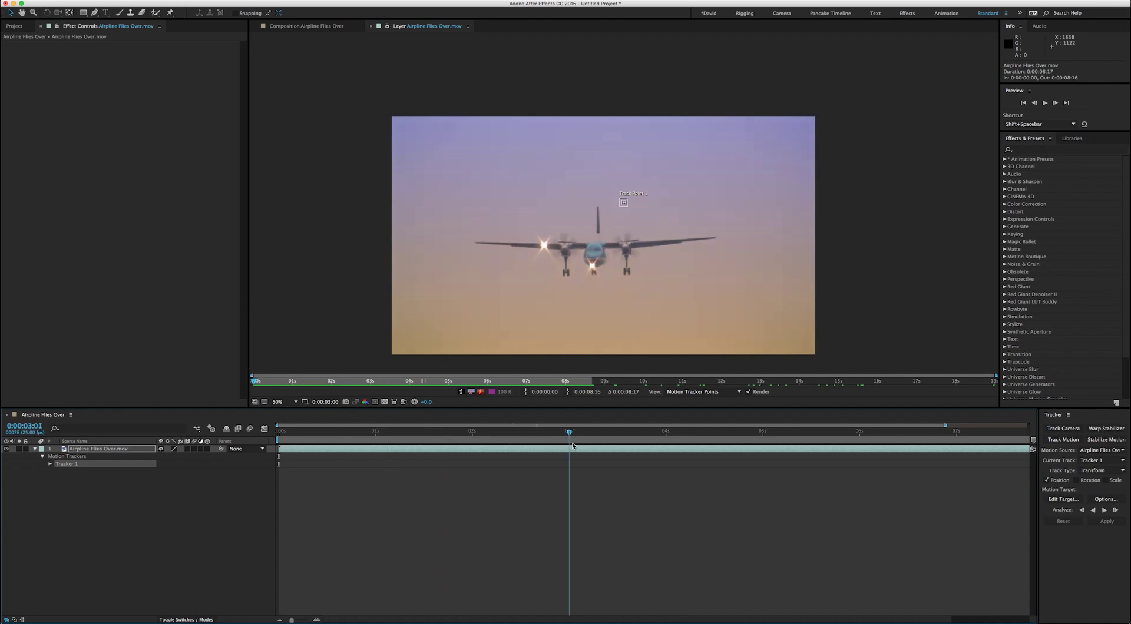
{"action": "key", "text": "space"}
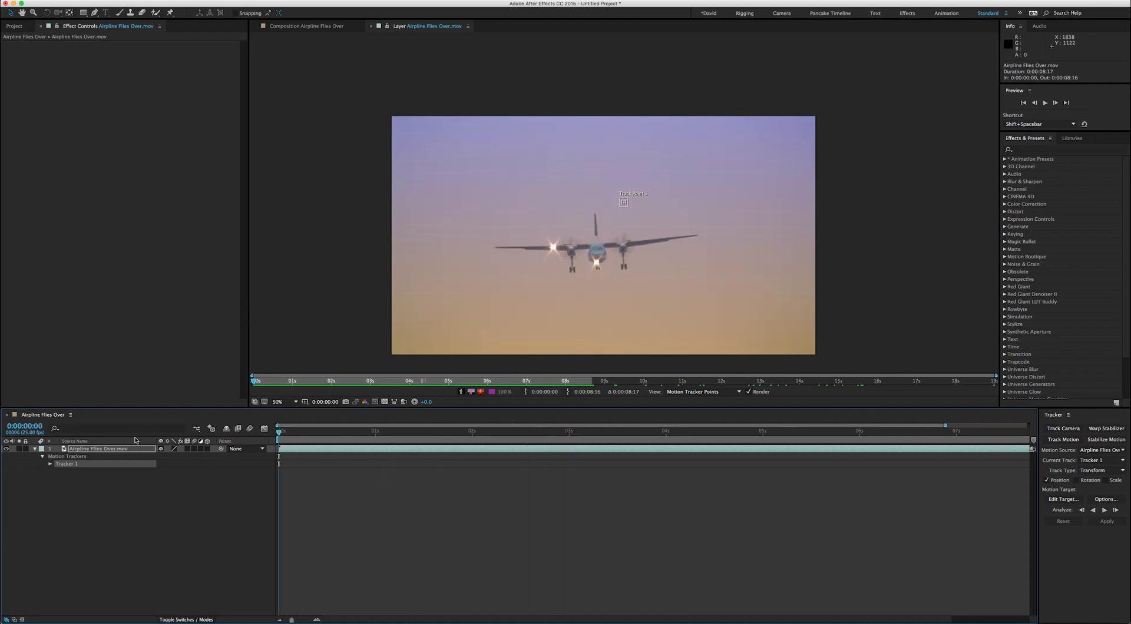
{"action": "left_click", "coordinate": [1106, 481]}
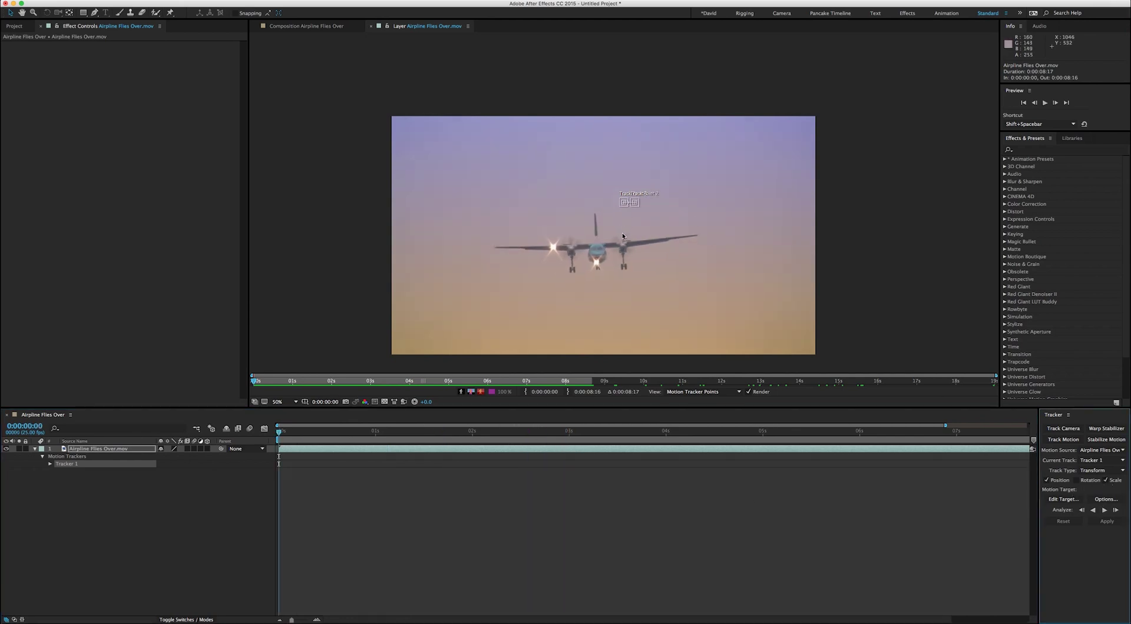
Place Track Point 1 on the nose light and Track Point 2 on the left wing light.
{"action": "scroll", "coordinate": [626, 205], "scroll_direction": "up", "scroll_amount": 2}
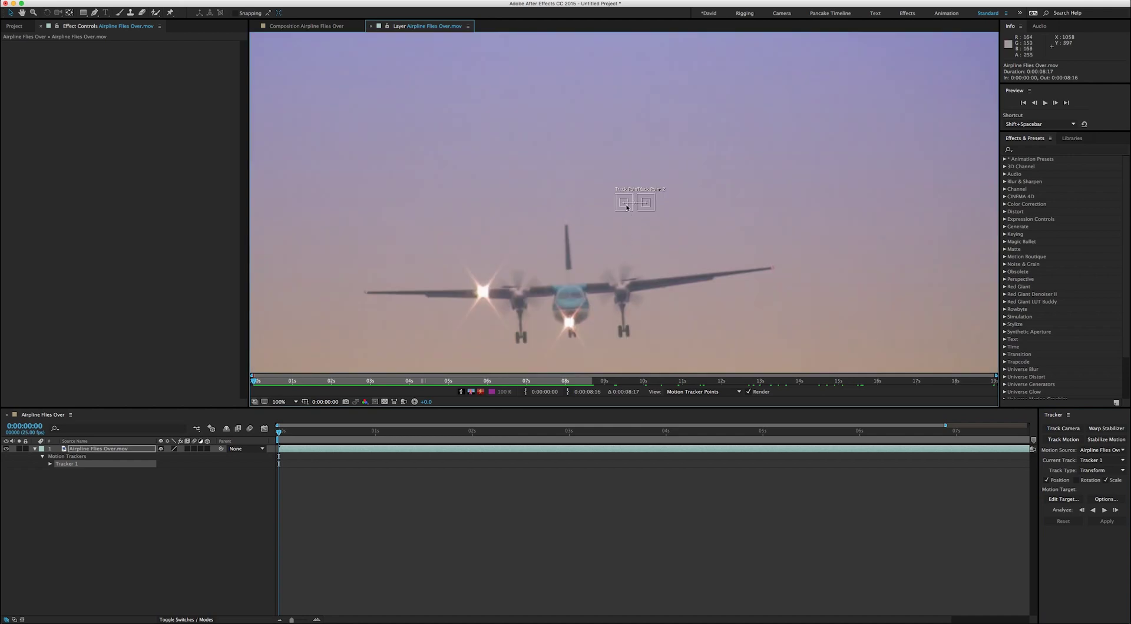
{"action": "mouse_move", "coordinate": [626, 206]}
{"action": "left_mouse_down"}
{"action": "mouse_move", "coordinate": [626, 224]}
{"action": "mouse_move", "coordinate": [630, 212]}
{"action": "left_mouse_up"}
{"action": "left_click_drag", "start_coordinate": [630, 210], "coordinate": [628, 206]}
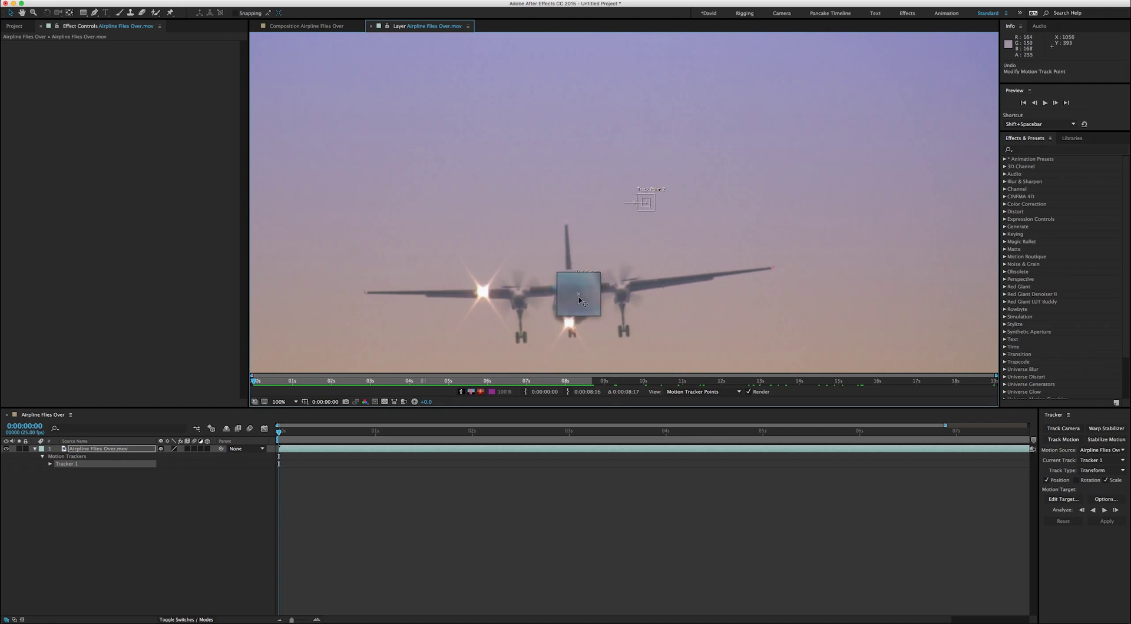
{"action": "left_click_drag", "start_coordinate": [574, 323], "coordinate": [575, 323]}
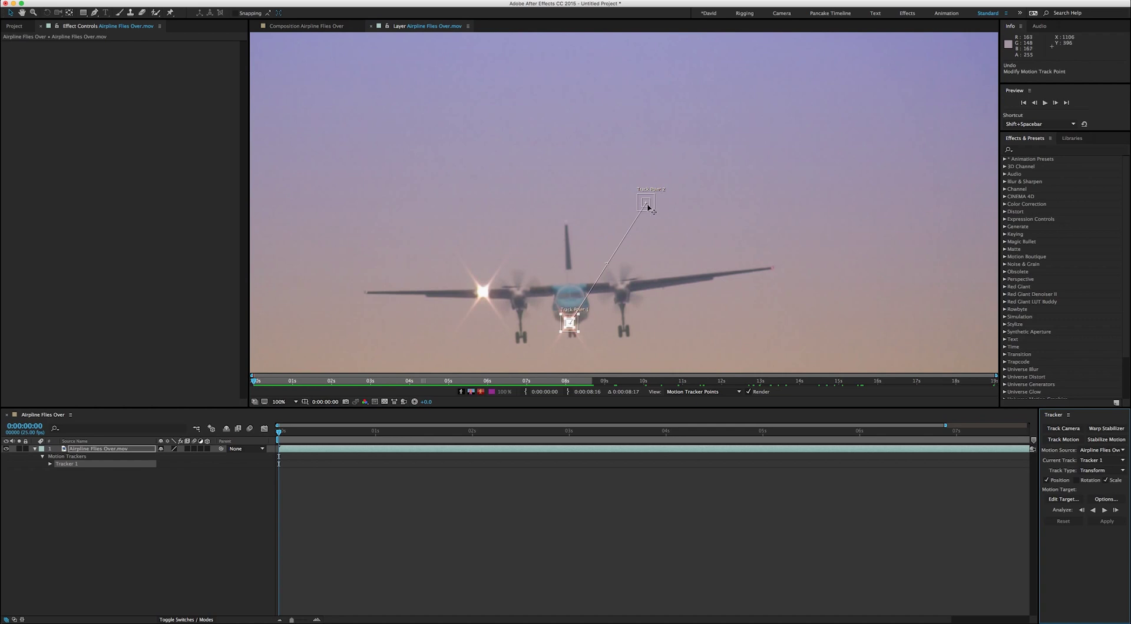
{"action": "left_click_drag", "start_coordinate": [647, 207], "coordinate": [484, 297]}
Enlarge both track points' feature boxes, check them later in the clip, then return to frame one.
{"action": "left_click_drag", "start_coordinate": [573, 329], "coordinate": [578, 334]}
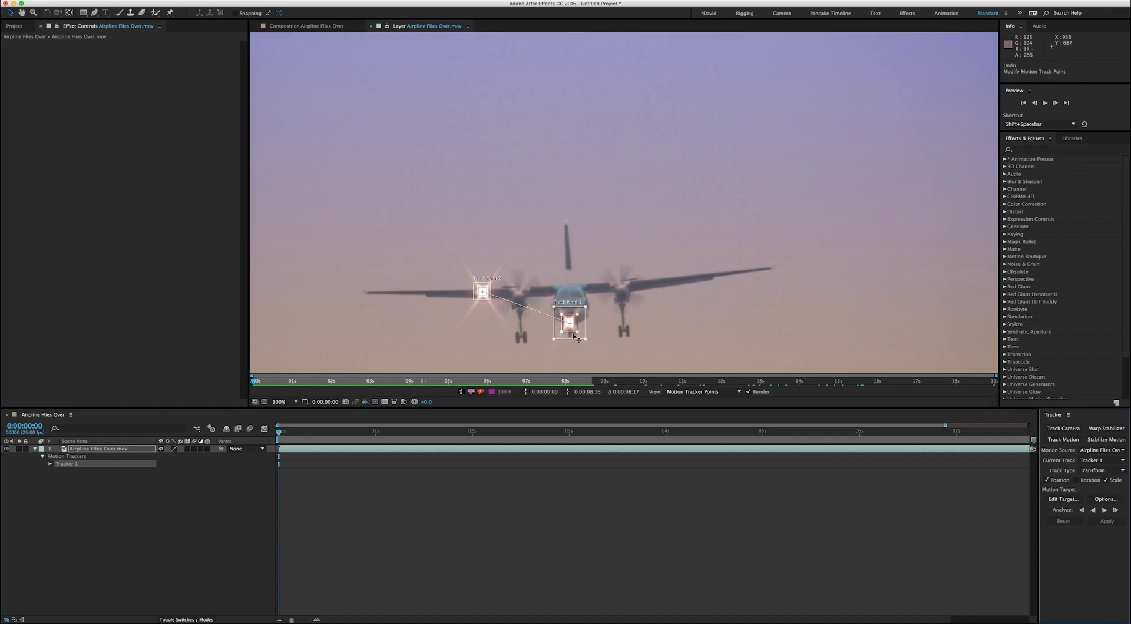
{"action": "left_click", "coordinate": [576, 332]}
{"action": "left_click_drag", "start_coordinate": [488, 297], "coordinate": [492, 300]}
{"action": "left_click_drag", "start_coordinate": [280, 434], "coordinate": [650, 468]}
{"action": "left_click", "coordinate": [1093, 510]}
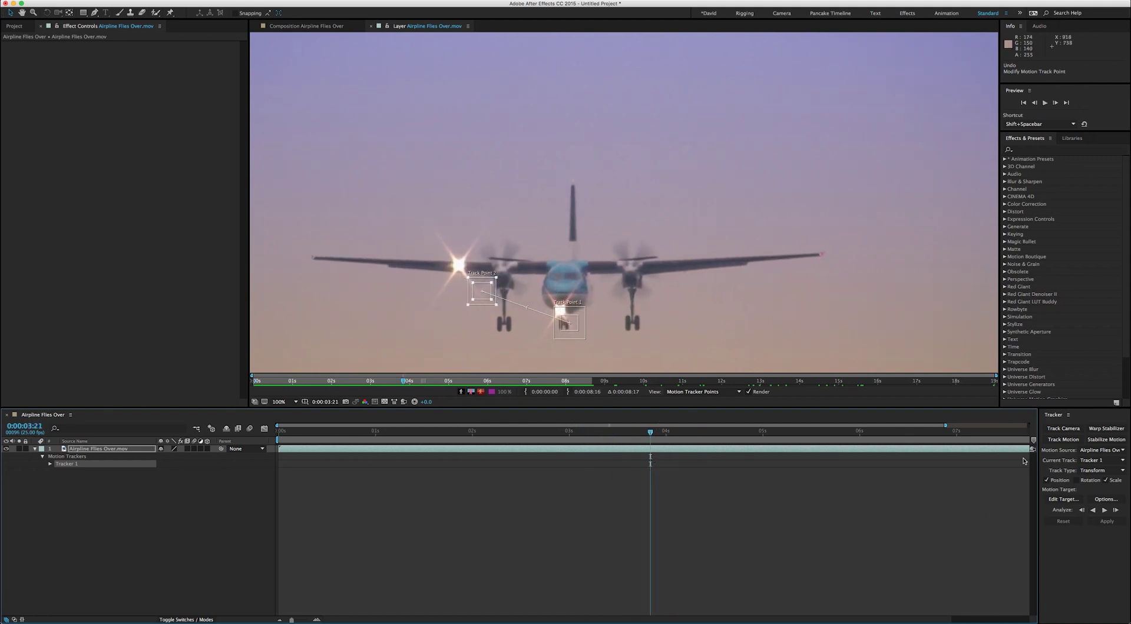
{"action": "key", "text": "Home"}
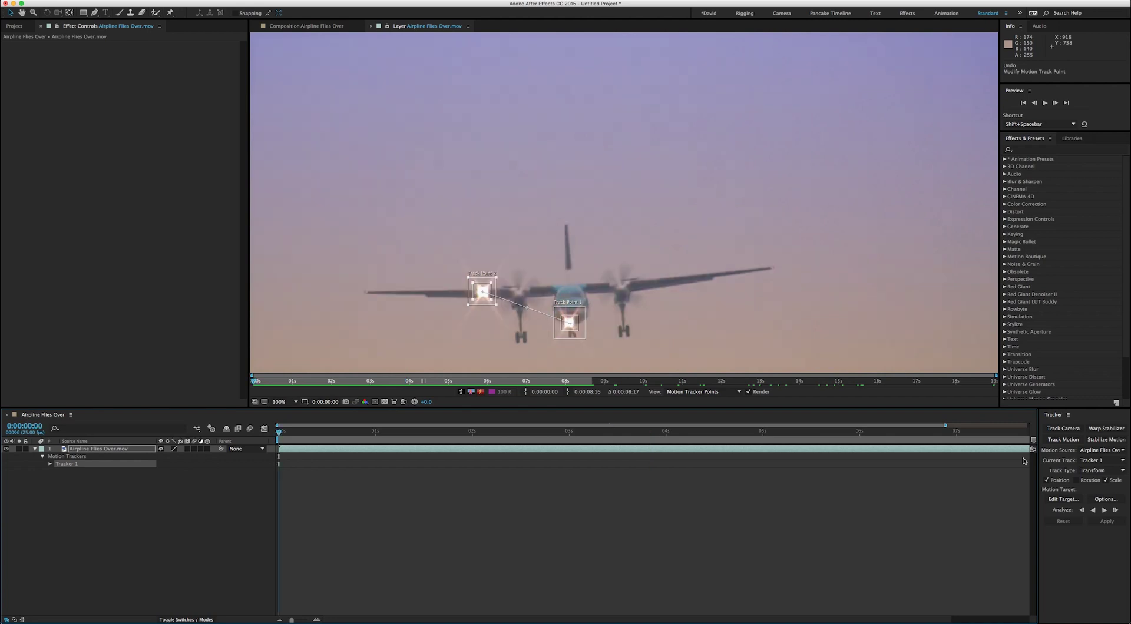
Analyze Tracker 1 forward through the clip, then reveal its keyframes with U and zoom out.
{"action": "left_click", "coordinate": [1103, 510]}
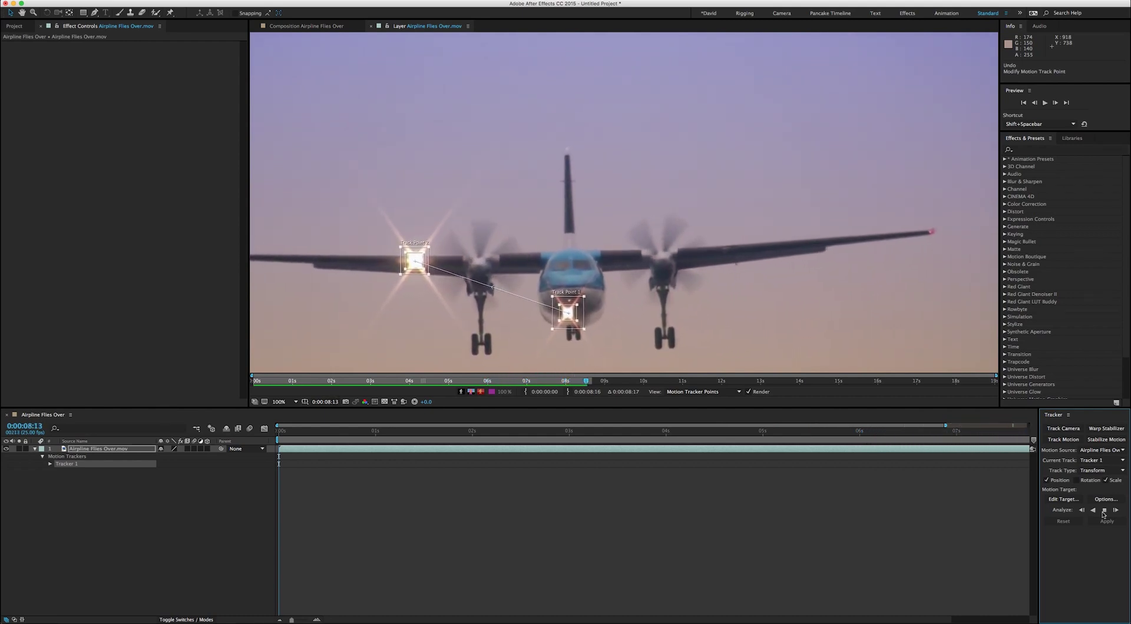
{"action": "left_click", "coordinate": [447, 453]}
{"action": "key", "text": "u"}
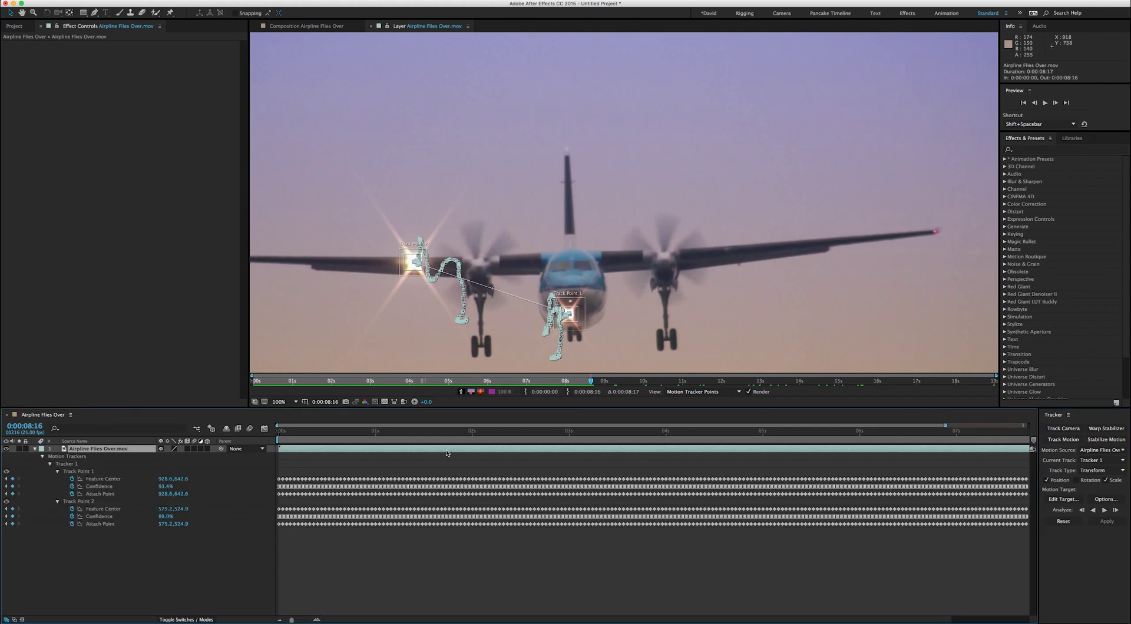
{"action": "key", "text": "semicolon"}
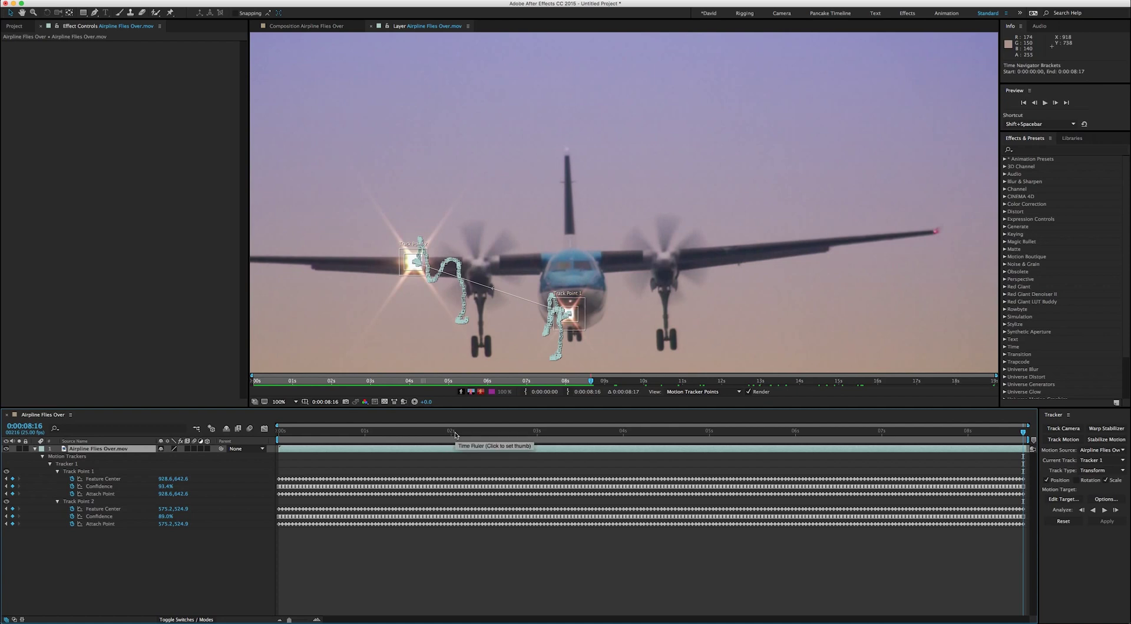
{"action": "key", "text": "comma"}
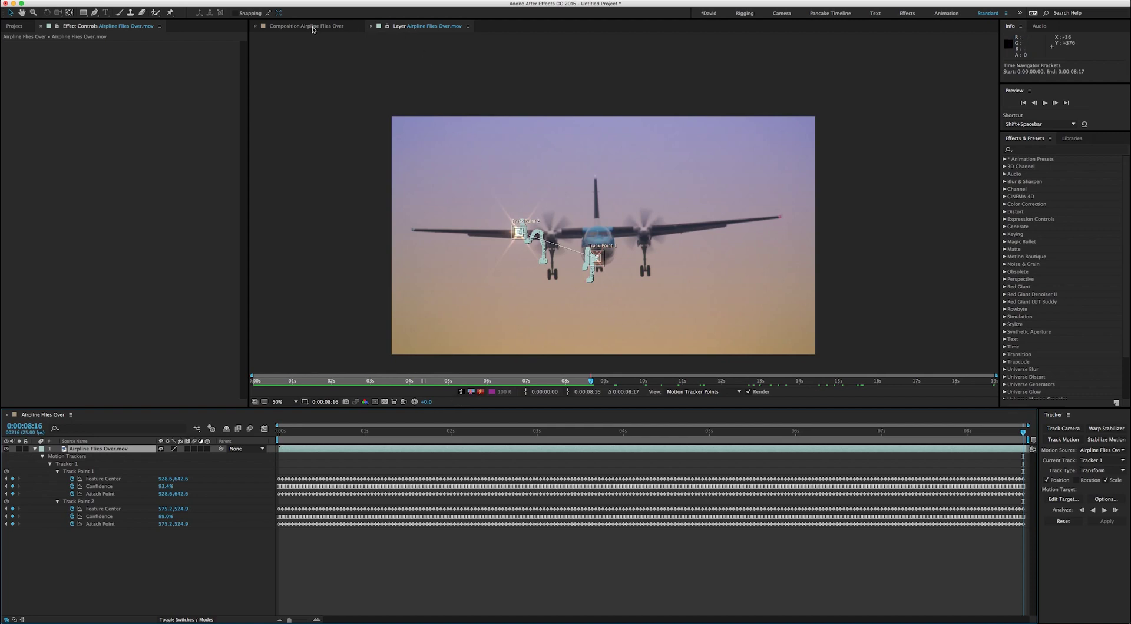
Search 'knoll li' in Effects & Presets, try Light Factory EZ on the footage, then delete it.
{"action": "left_click", "coordinate": [306, 26]}
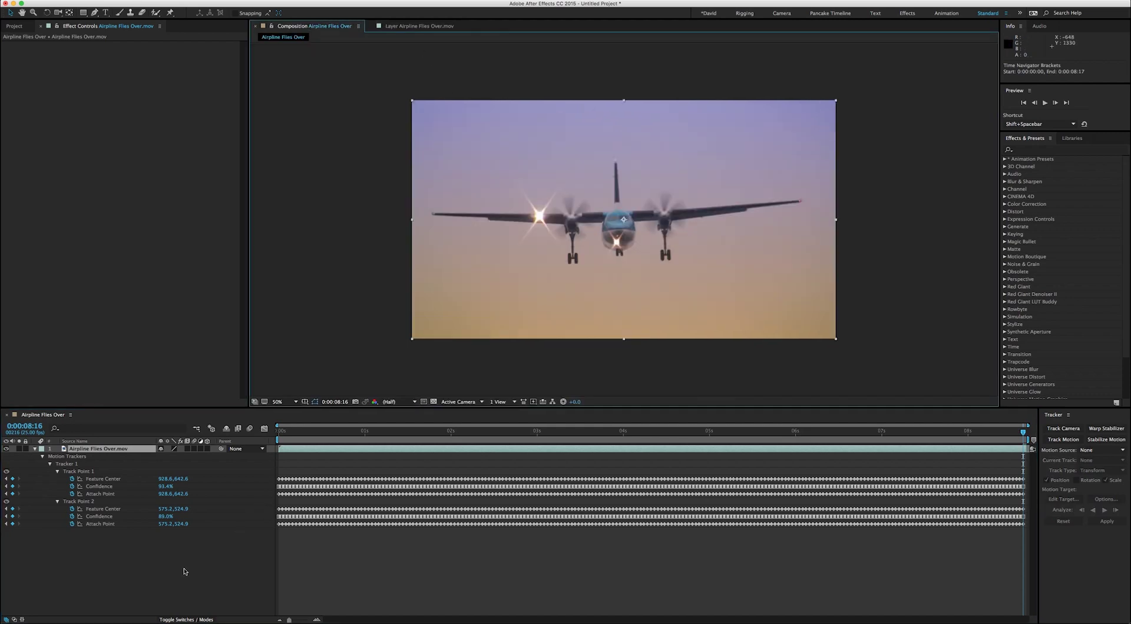
{"action": "left_click", "coordinate": [1083, 150]}
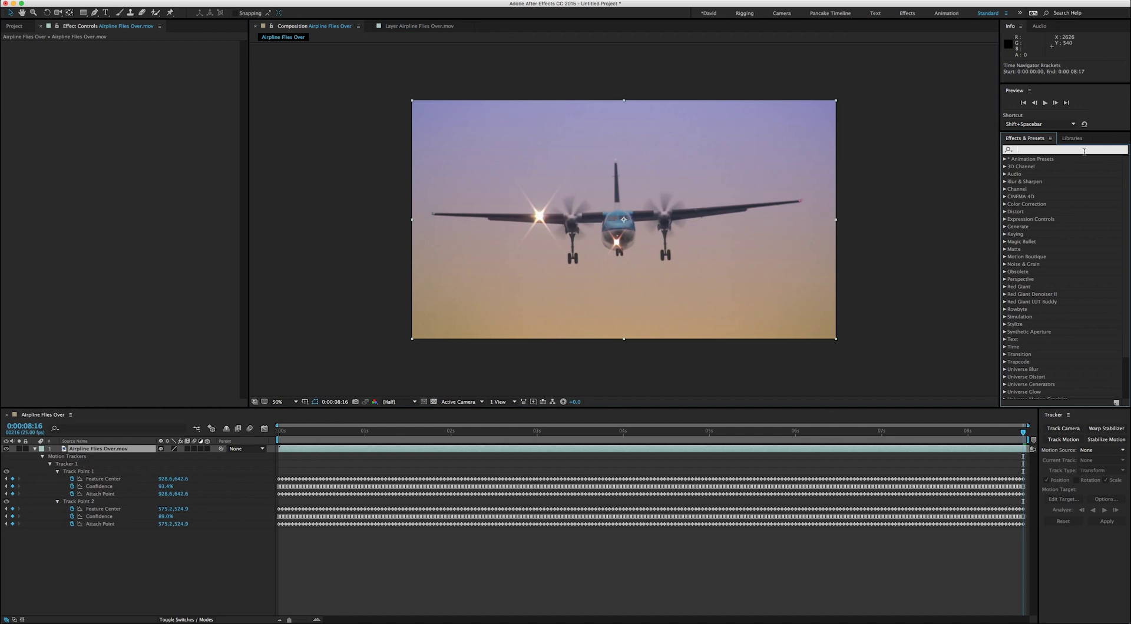
{"action": "type", "text": "knoll li"}
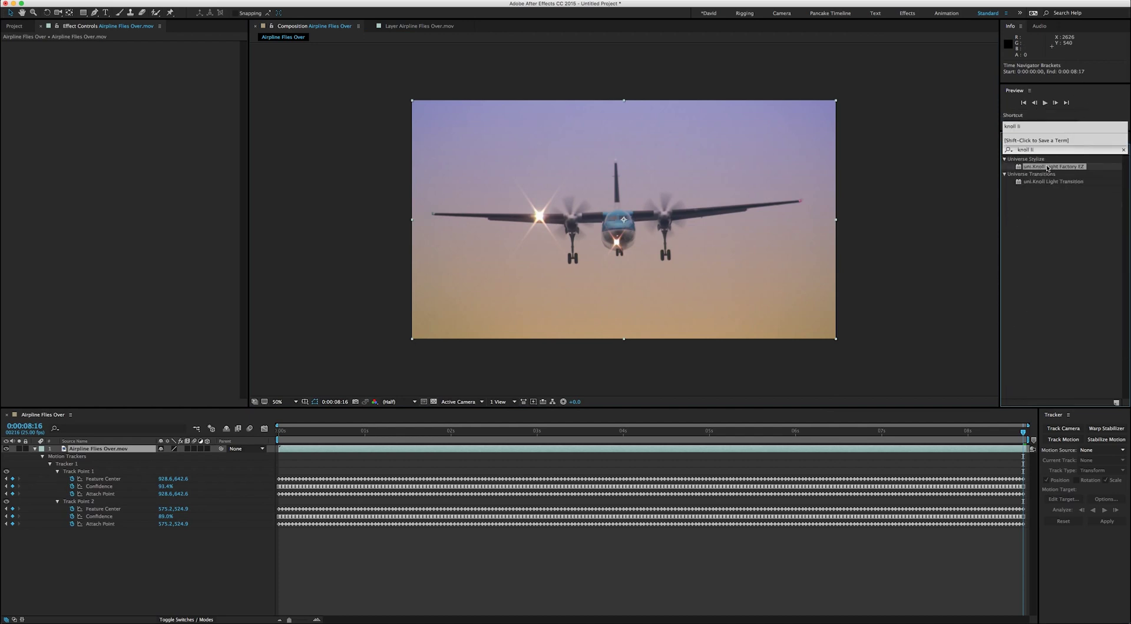
{"action": "left_click_drag", "start_coordinate": [1047, 167], "coordinate": [116, 450]}
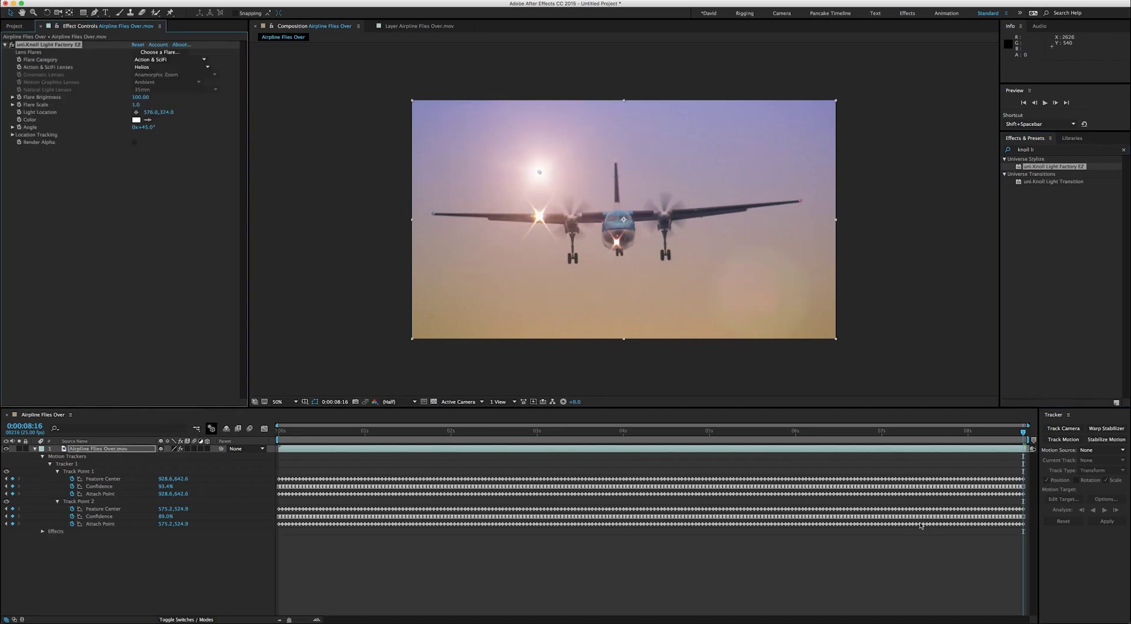
{"action": "mouse_move", "coordinate": [906, 507]}
{"action": "key", "text": "Delete"}
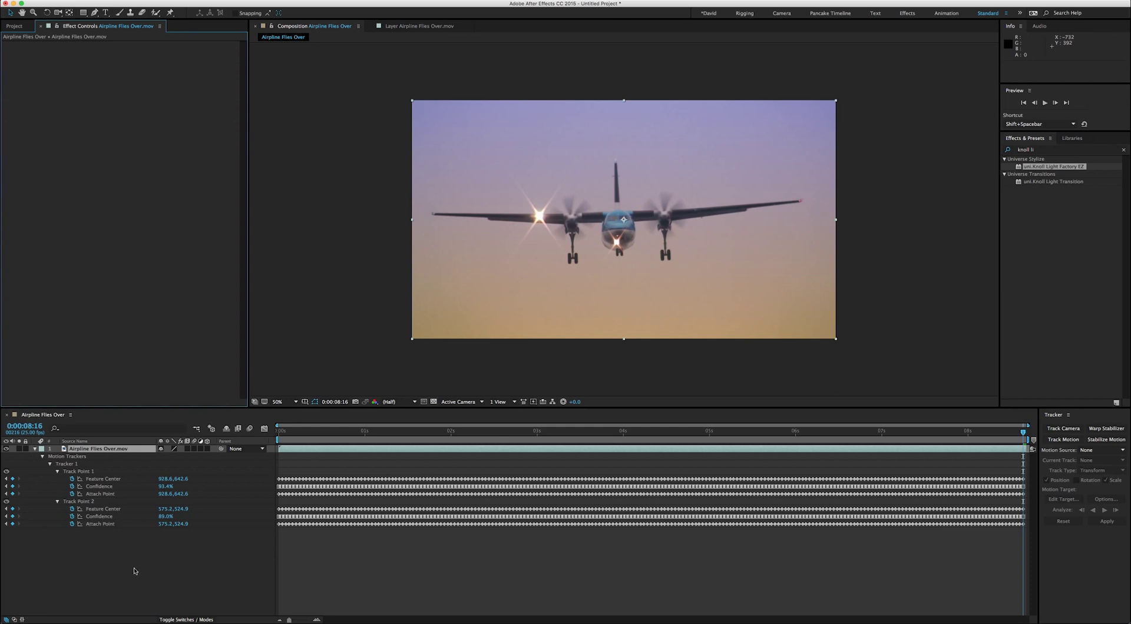
{"action": "right_click", "coordinate": [135, 571]}
Create a solid named KLF and apply Knoll Light Factory EZ with Render Alpha on.
{"action": "mouse_move", "coordinate": [179, 541]}
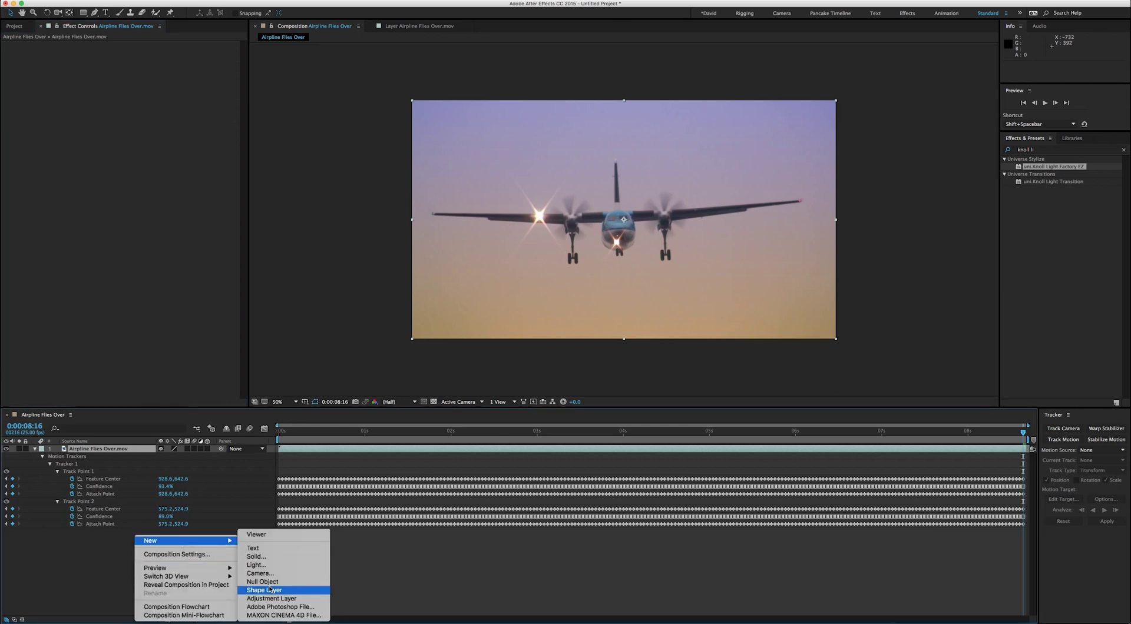
{"action": "left_click", "coordinate": [278, 556]}
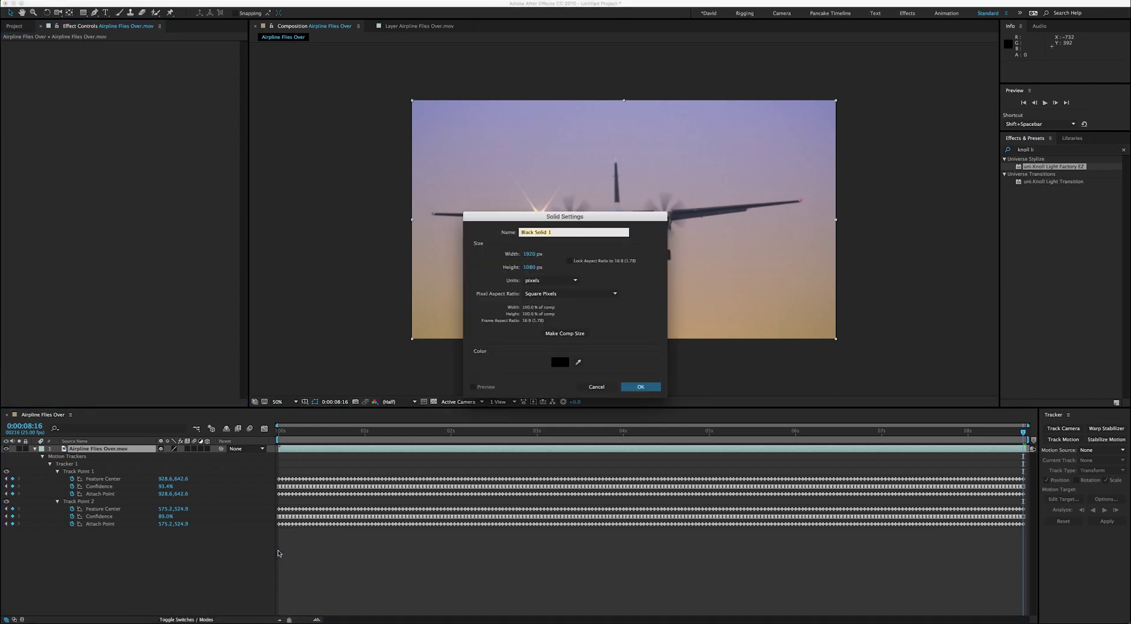
{"action": "type", "text": "KLF"}
{"action": "key", "text": "Return"}
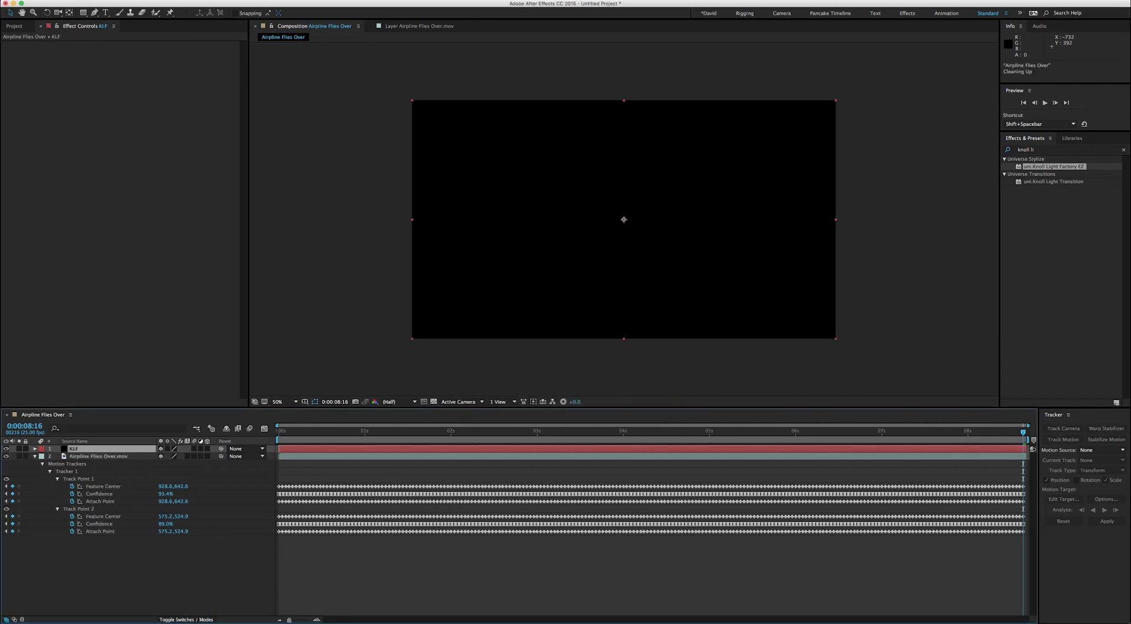
{"action": "double_click", "coordinate": [1054, 166]}
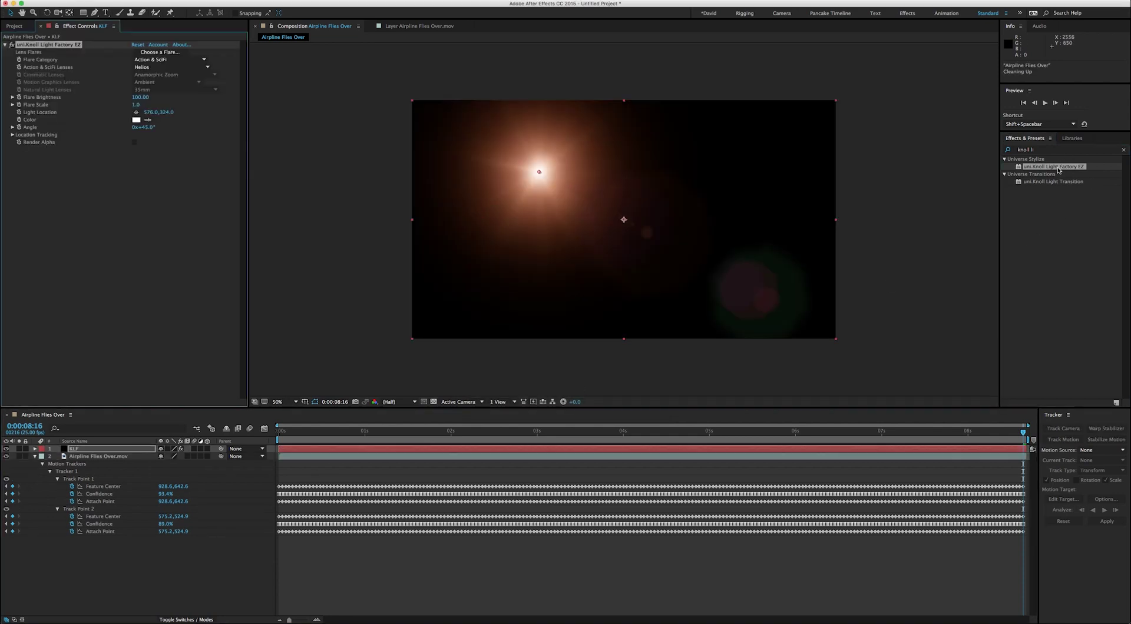
{"action": "left_click", "coordinate": [134, 143]}
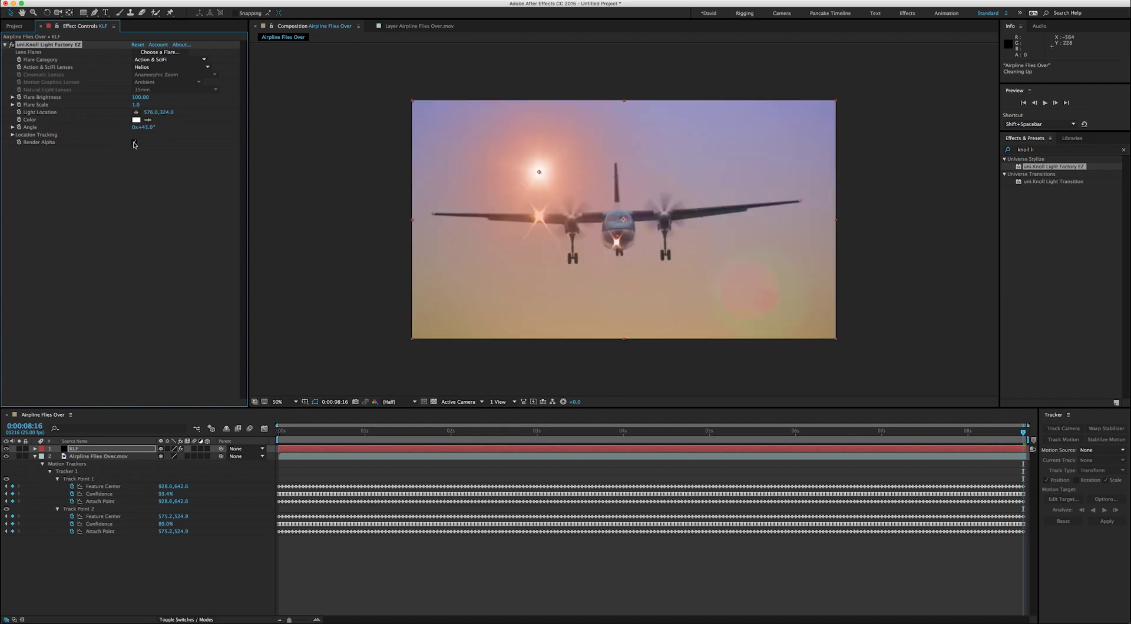
Move the flare onto the right wing, choose Blimp Flare, and set brightness to 66.
{"action": "left_click_drag", "start_coordinate": [539, 172], "coordinate": [716, 212]}
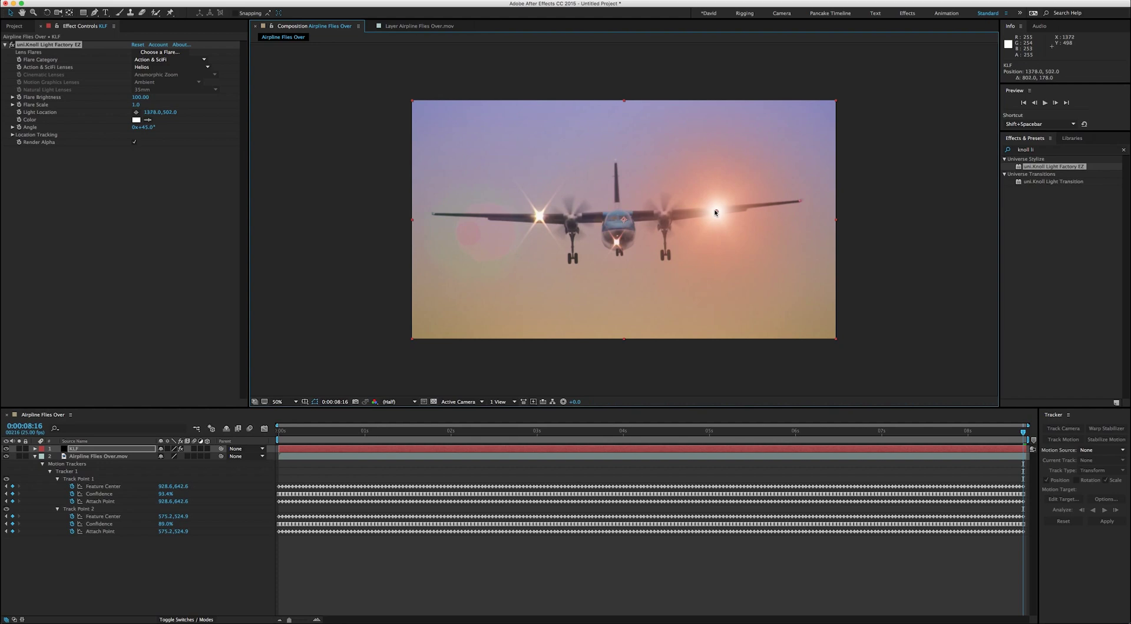
{"action": "left_click", "coordinate": [159, 52]}
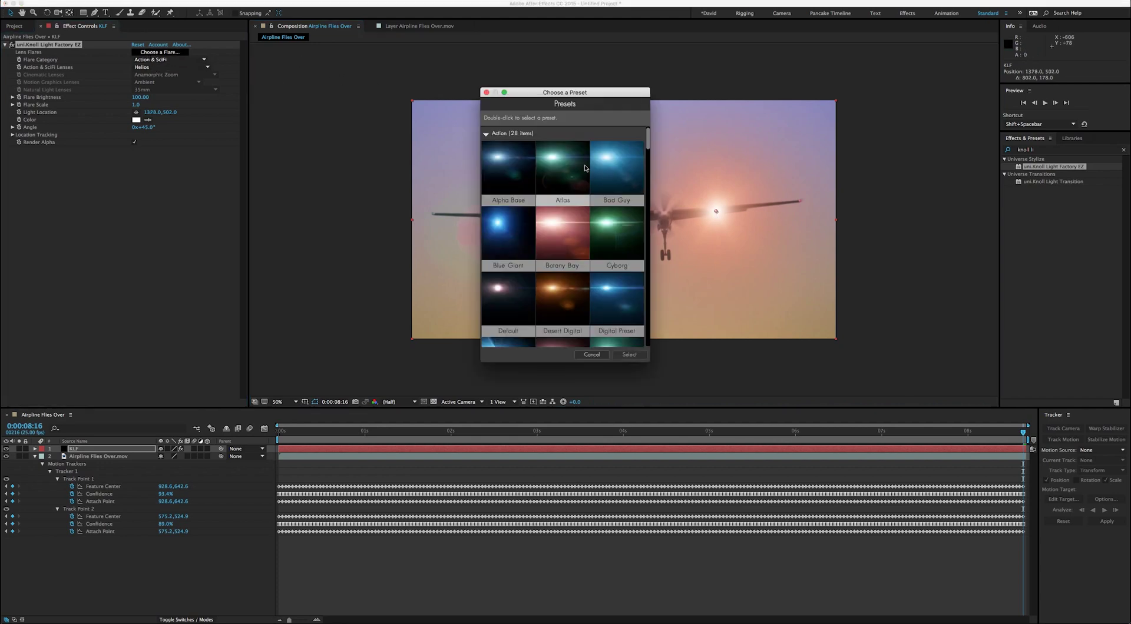
{"action": "left_click_drag", "start_coordinate": [647, 145], "coordinate": [645, 243]}
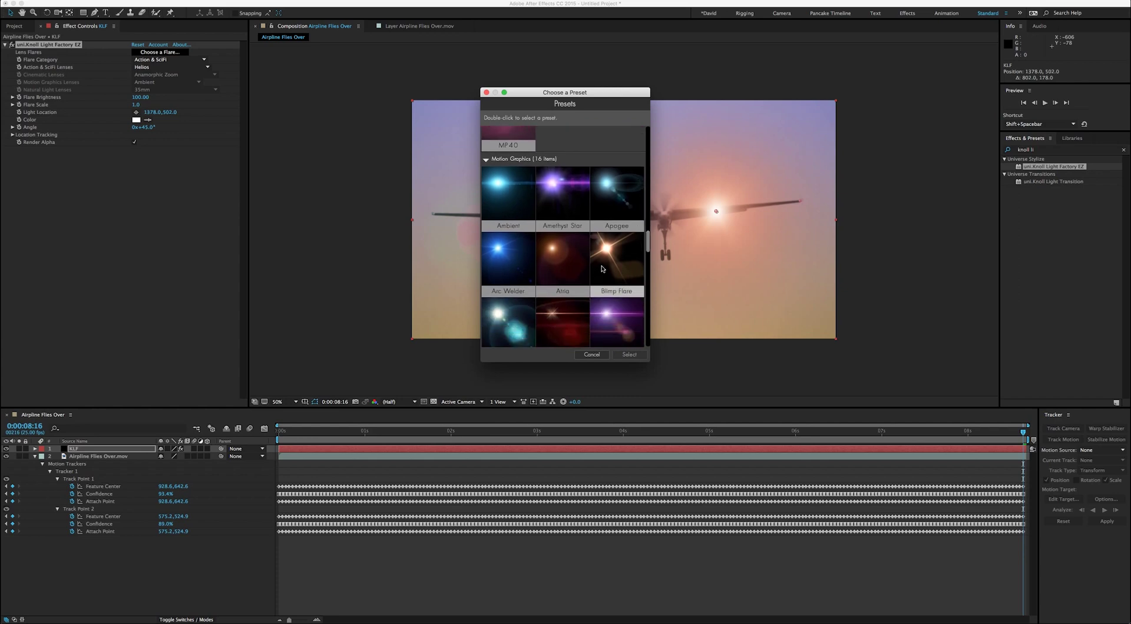
{"action": "double_click", "coordinate": [602, 269]}
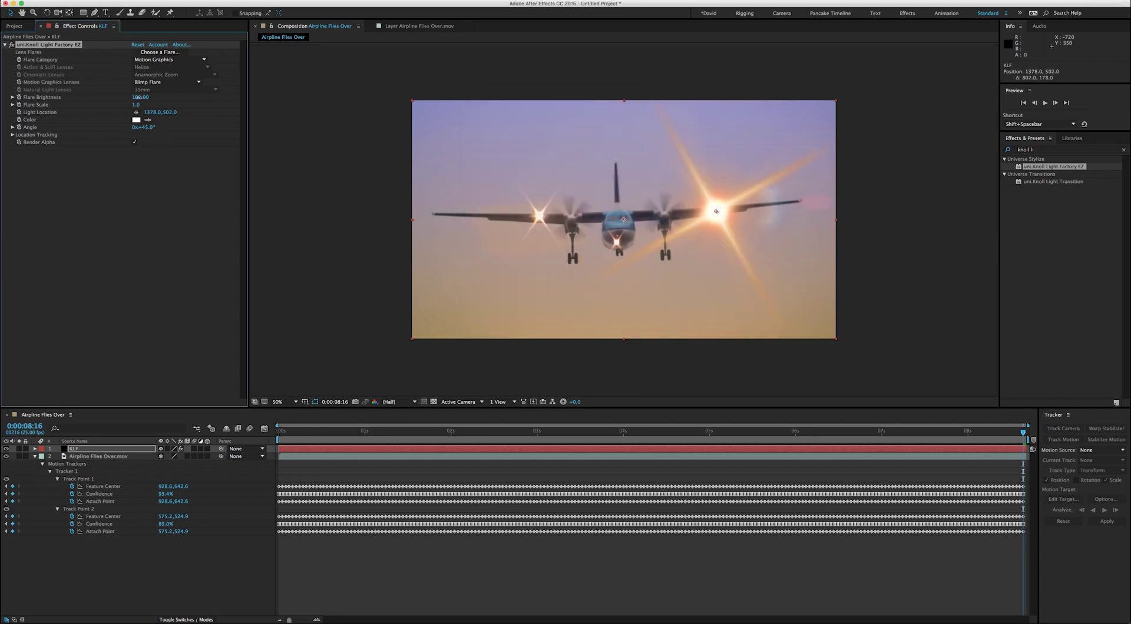
{"action": "left_click_drag", "start_coordinate": [136, 97], "coordinate": [119, 112]}
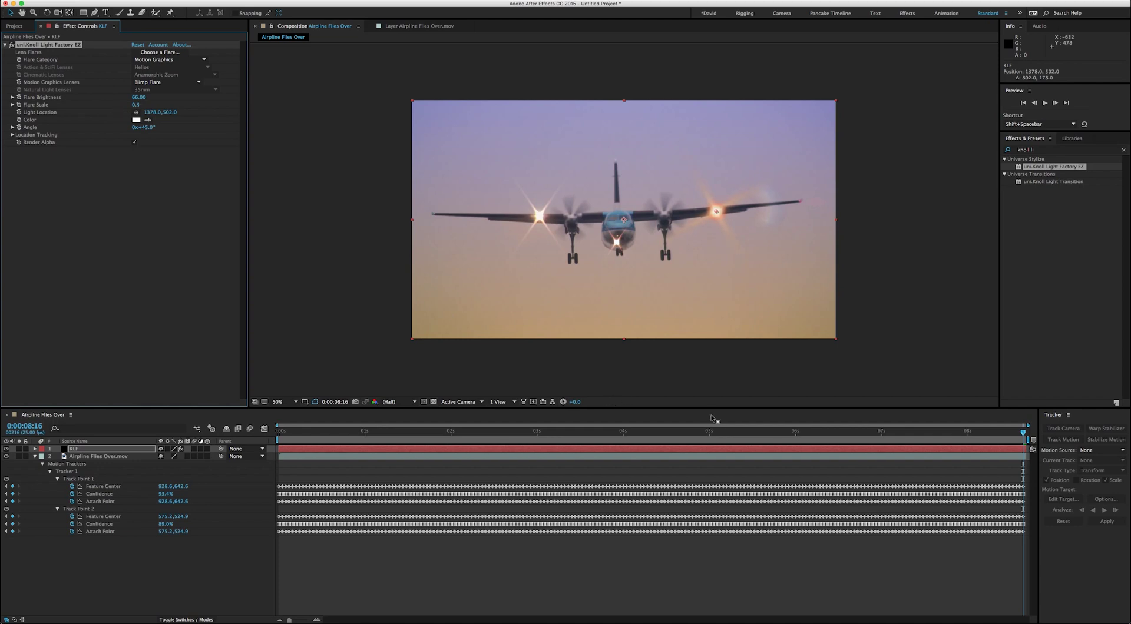
{"action": "left_click", "coordinate": [90, 451]}
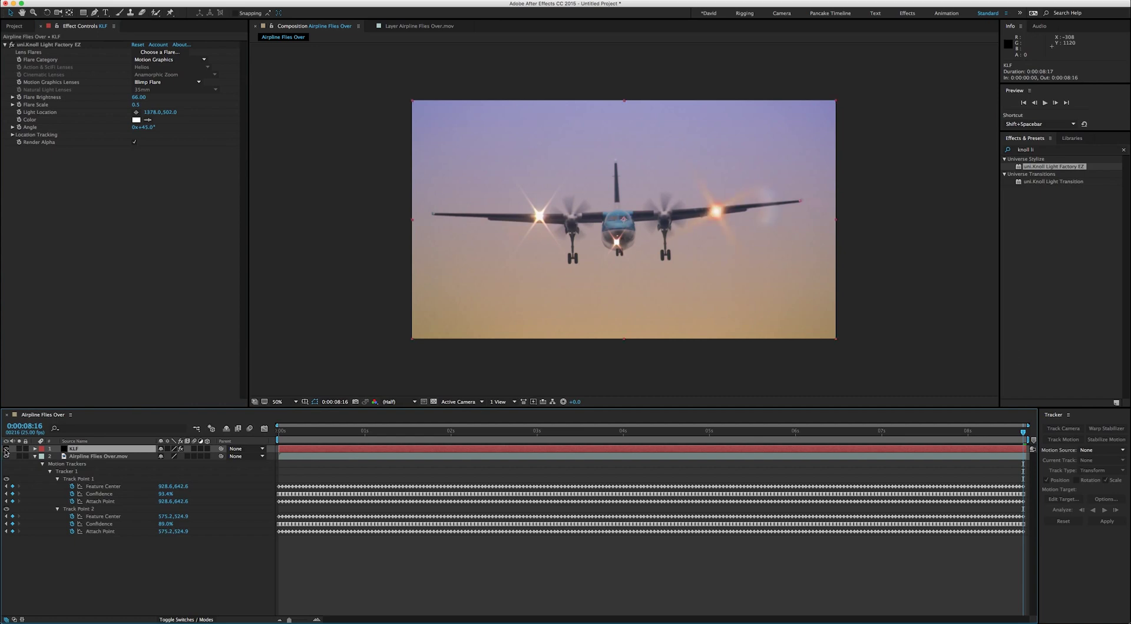
{"action": "left_click", "coordinate": [100, 457]}
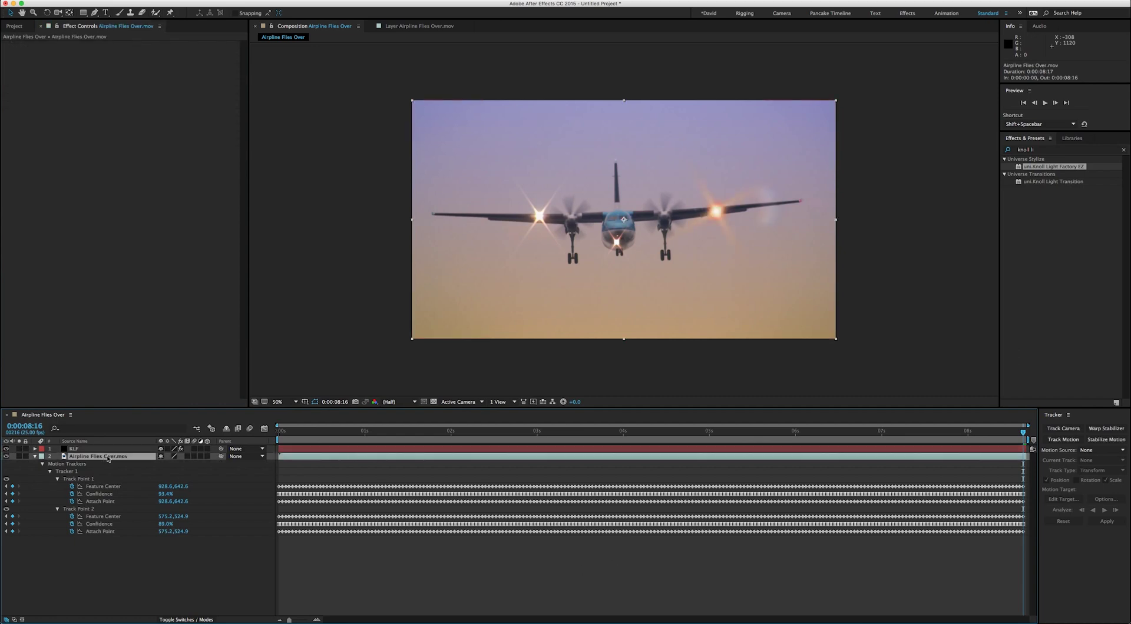
Set Motion Source to Airline Flies Over.mov and Current Track to Tracker 1.
{"action": "left_click", "coordinate": [1100, 451]}
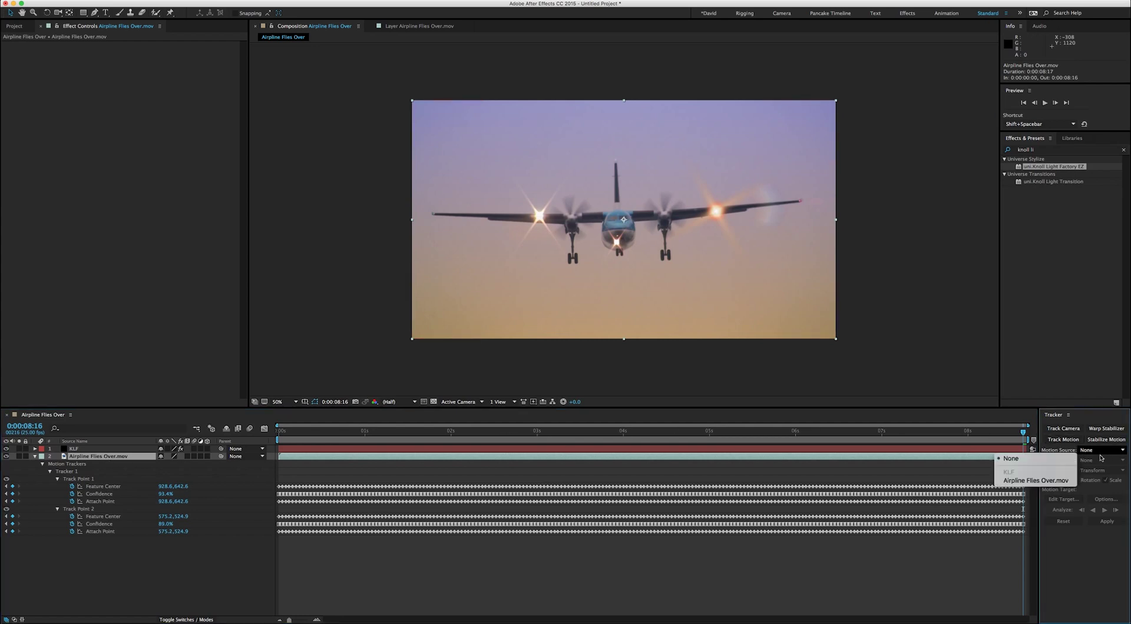
{"action": "left_click", "coordinate": [1046, 481]}
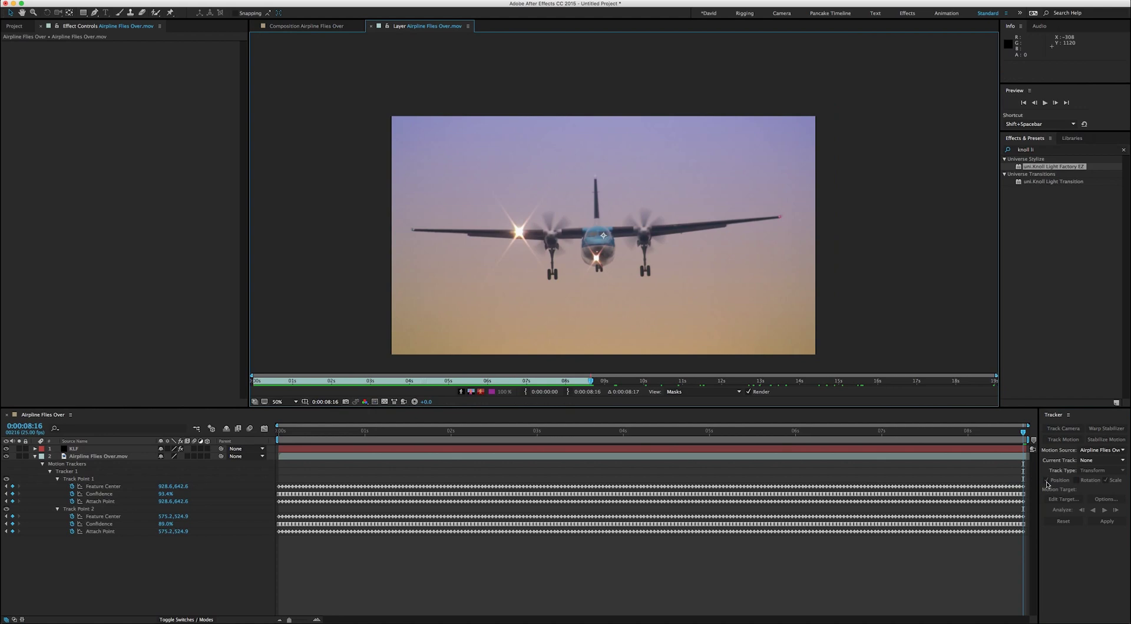
{"action": "left_click", "coordinate": [1100, 460]}
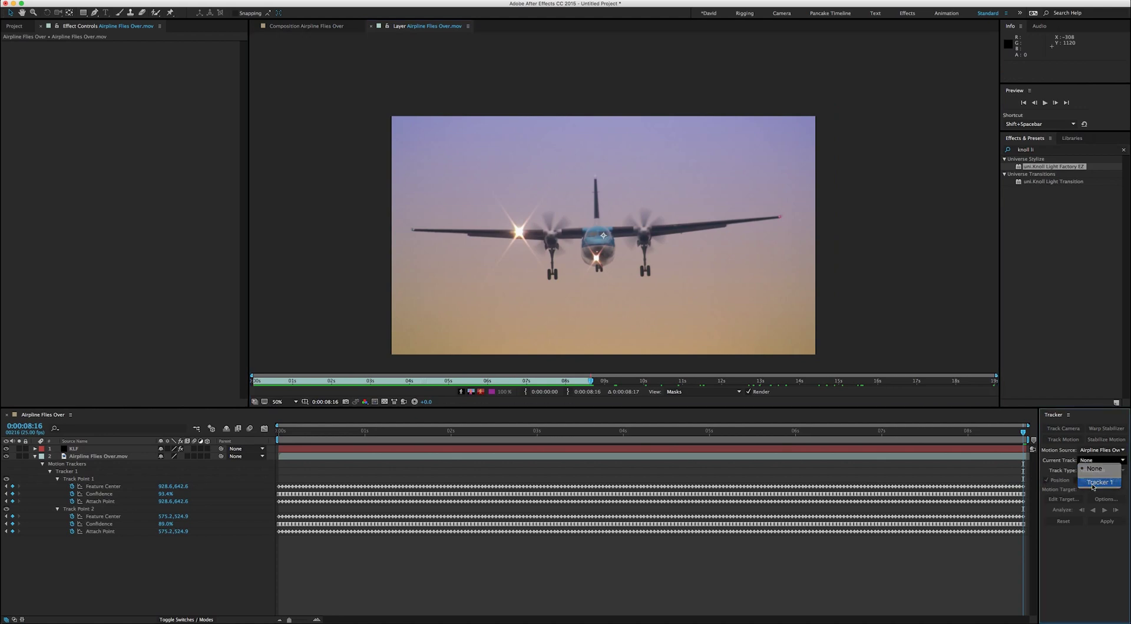
{"action": "left_click", "coordinate": [1095, 482]}
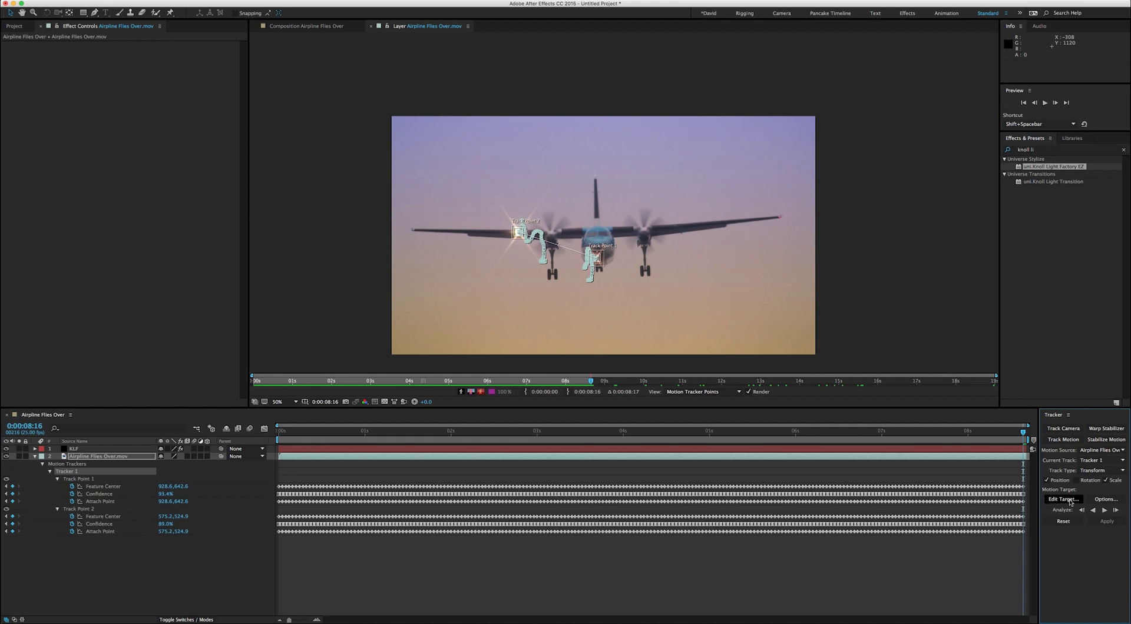
Set the Motion Target to layer 1. KLF, confirm with OK, and show KLF's modified properties.
{"action": "left_click", "coordinate": [1070, 503]}
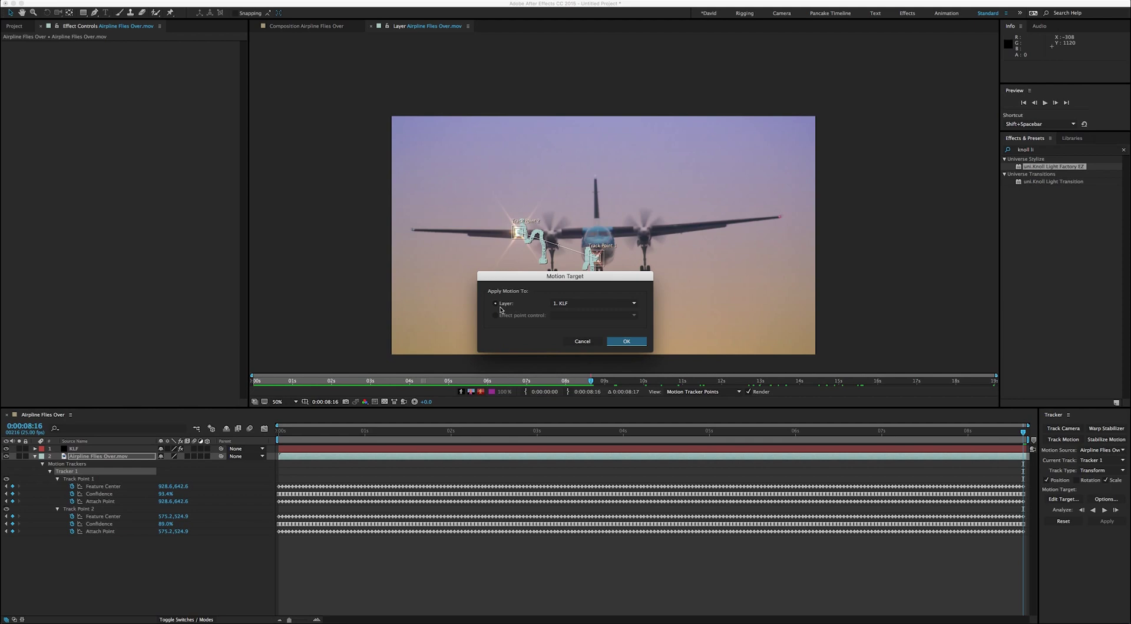
{"action": "left_click", "coordinate": [586, 303]}
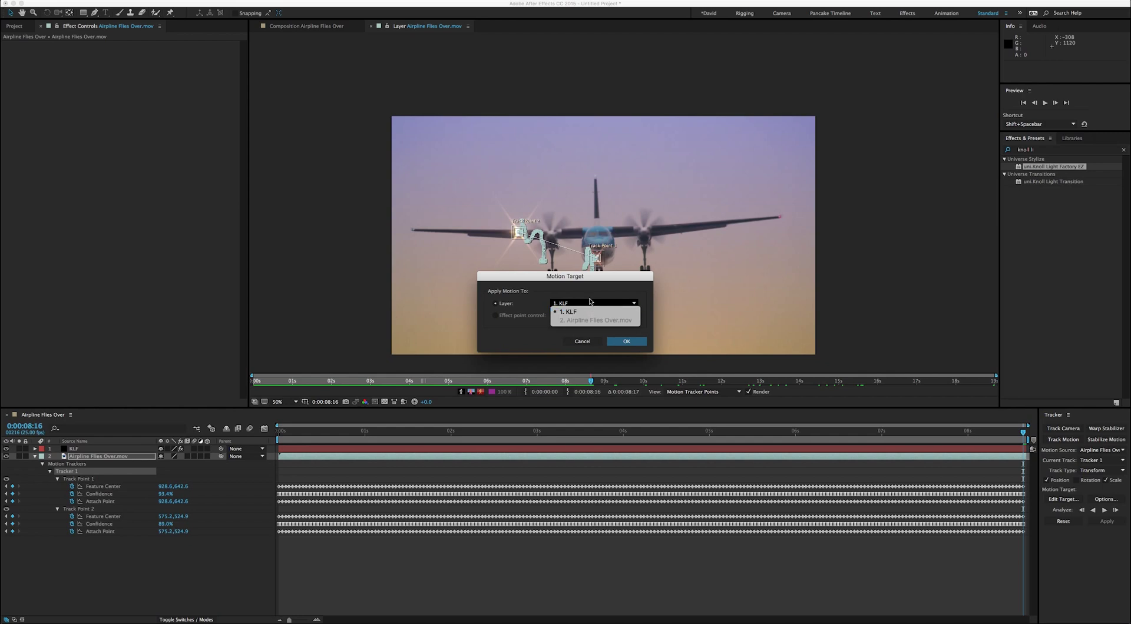
{"action": "left_click", "coordinate": [591, 294]}
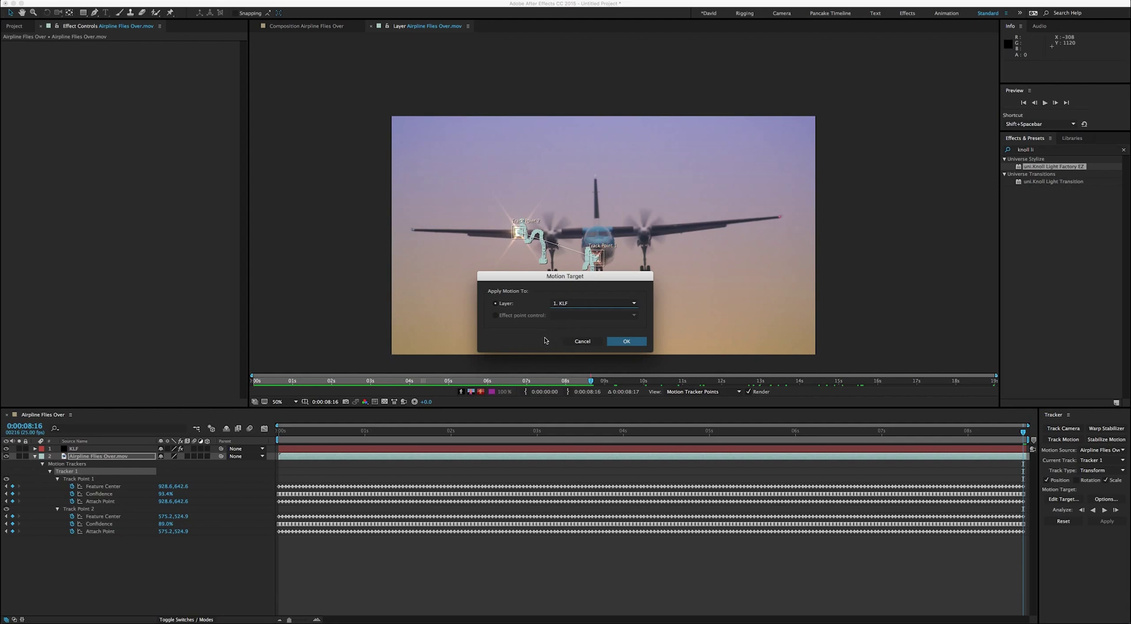
{"action": "left_click", "coordinate": [626, 341]}
{"action": "left_click", "coordinate": [626, 341]}
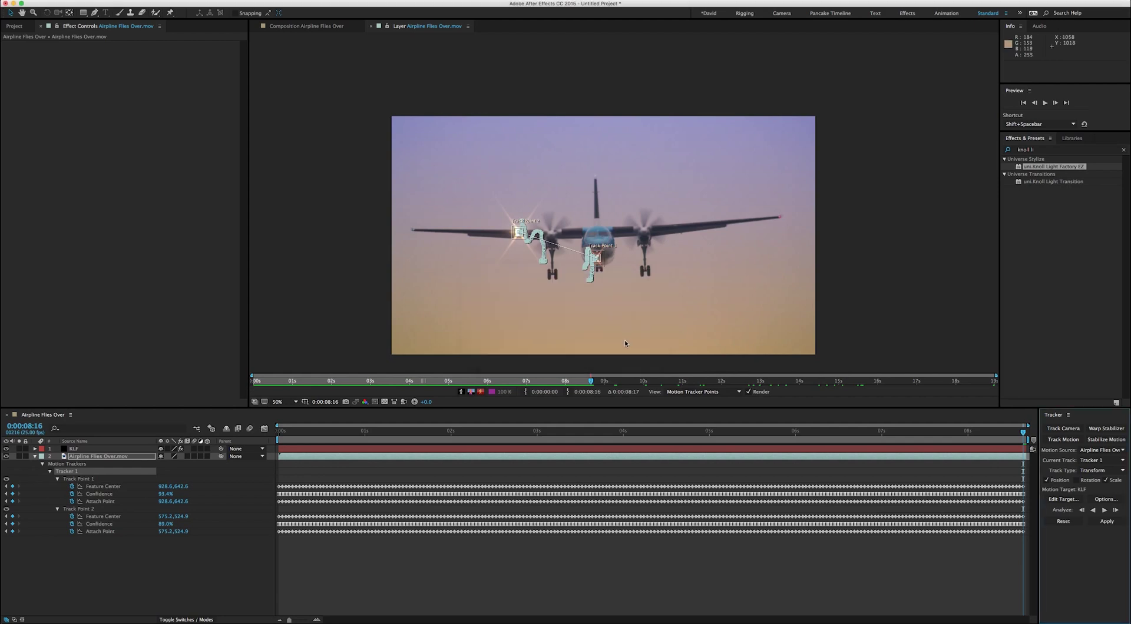
{"action": "left_click", "coordinate": [93, 449]}
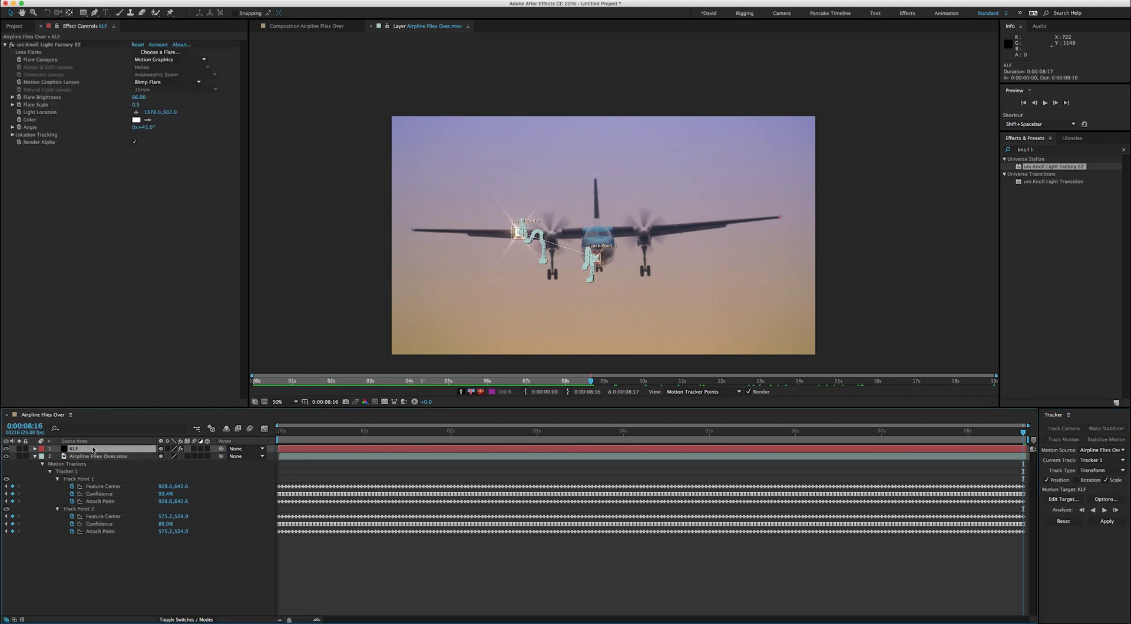
{"action": "key", "text": "u"}
{"action": "key", "text": "u"}
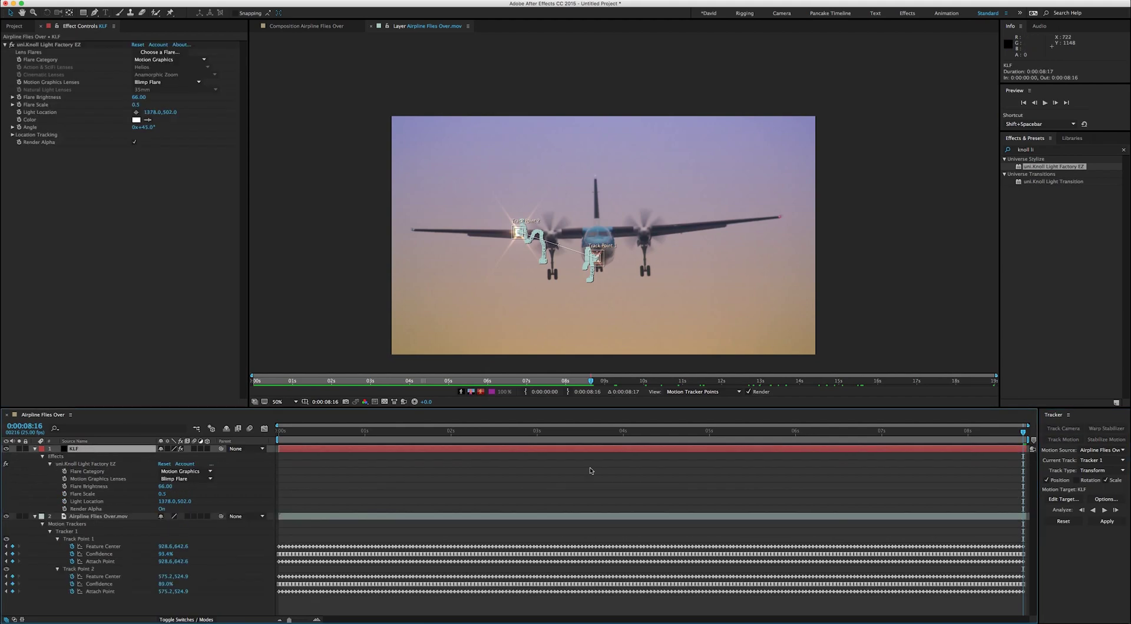
Apply the plane's track data to the KLF layer in X and Y.
{"action": "left_click", "coordinate": [1105, 522]}
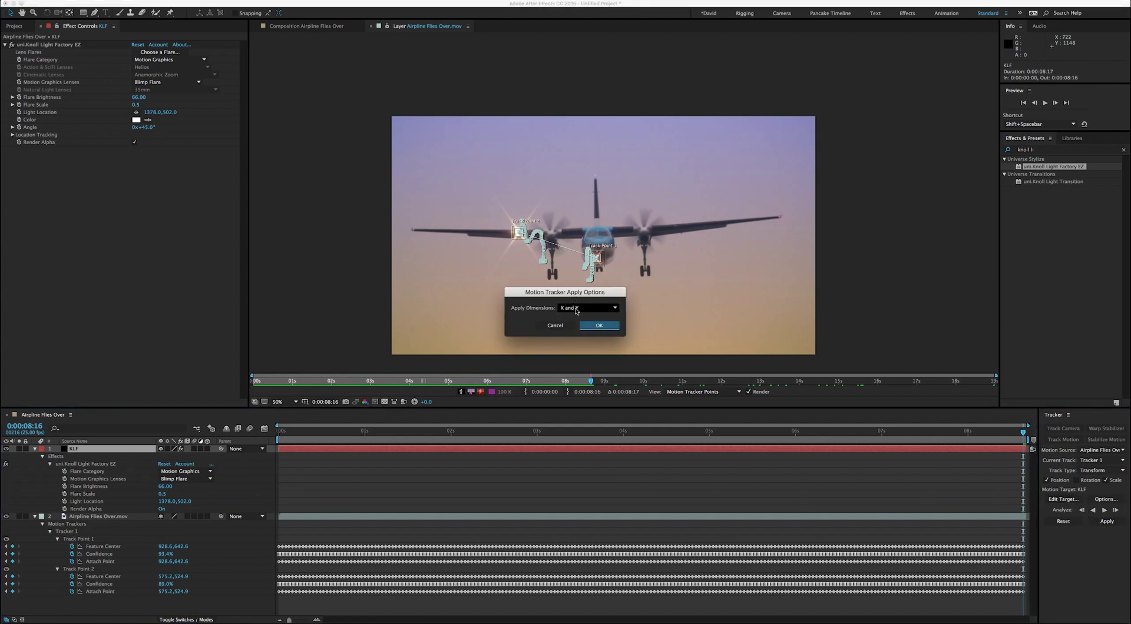
{"action": "left_click", "coordinate": [576, 309]}
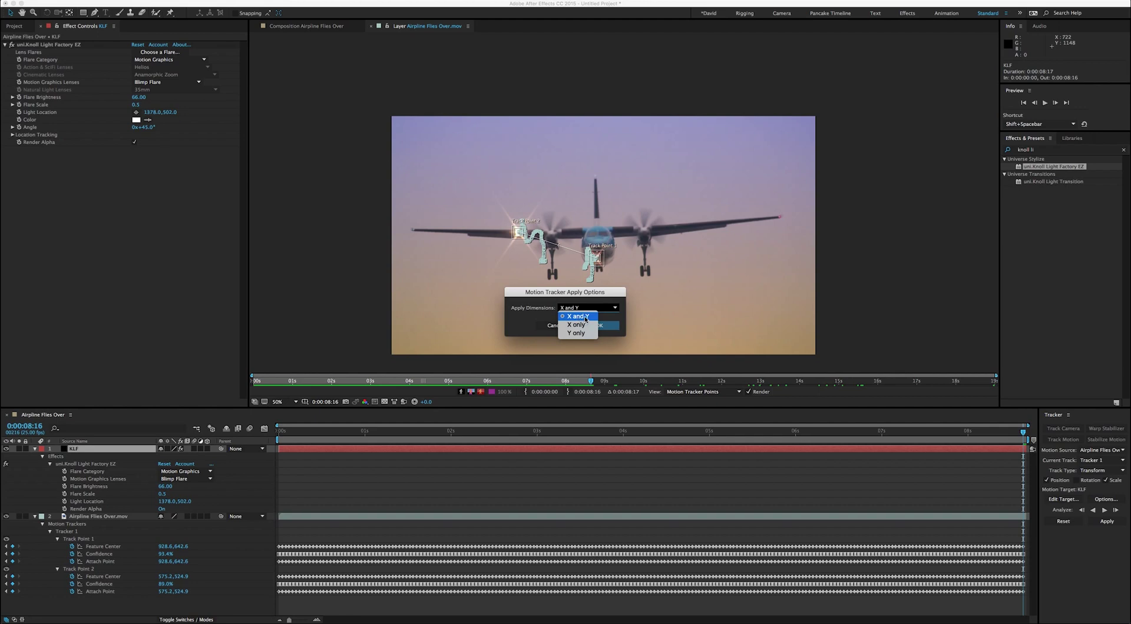
{"action": "left_click", "coordinate": [586, 317]}
{"action": "left_click", "coordinate": [610, 326]}
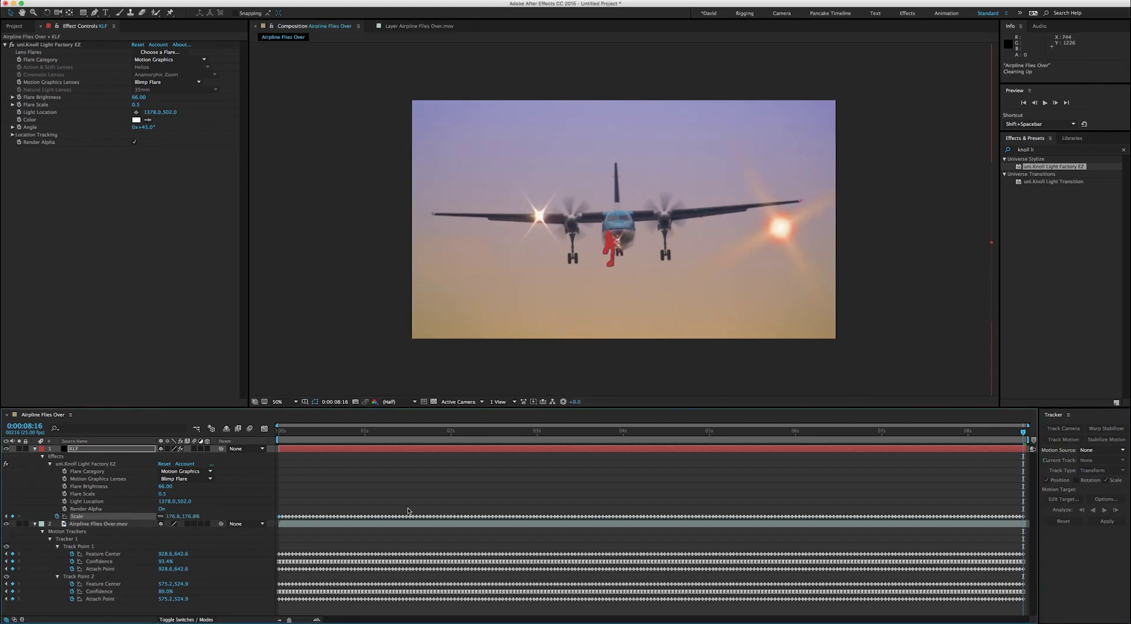
Show KLF's tracked Position and Scale keyframes and preview the flare following the plane from the start.
{"action": "key", "text": "u"}
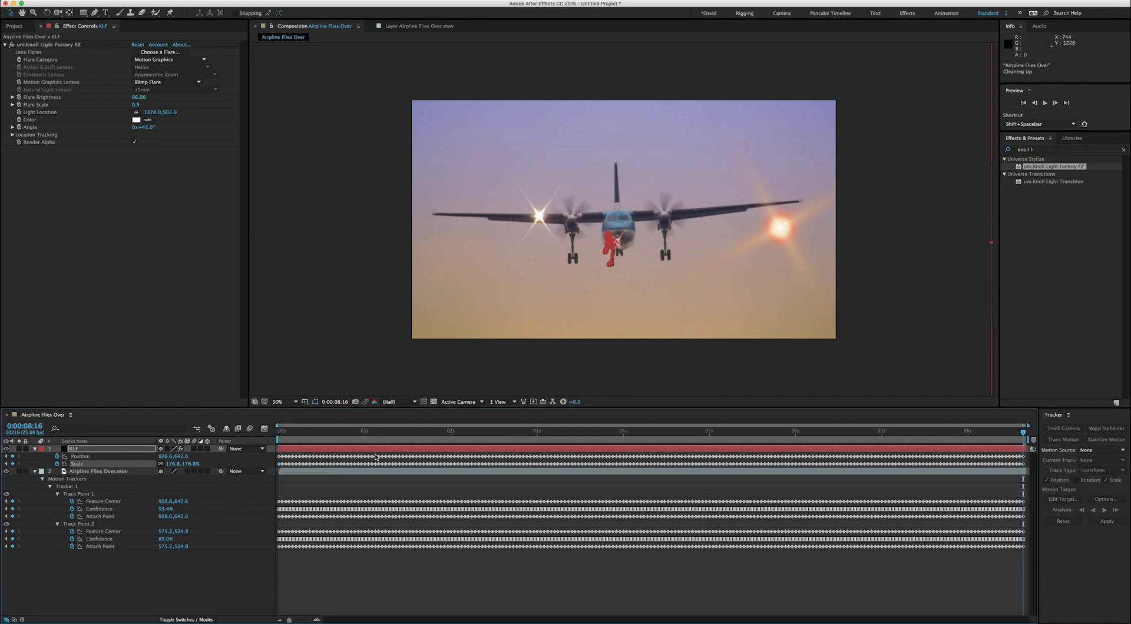
{"action": "left_click", "coordinate": [281, 436]}
{"action": "key", "text": "space"}
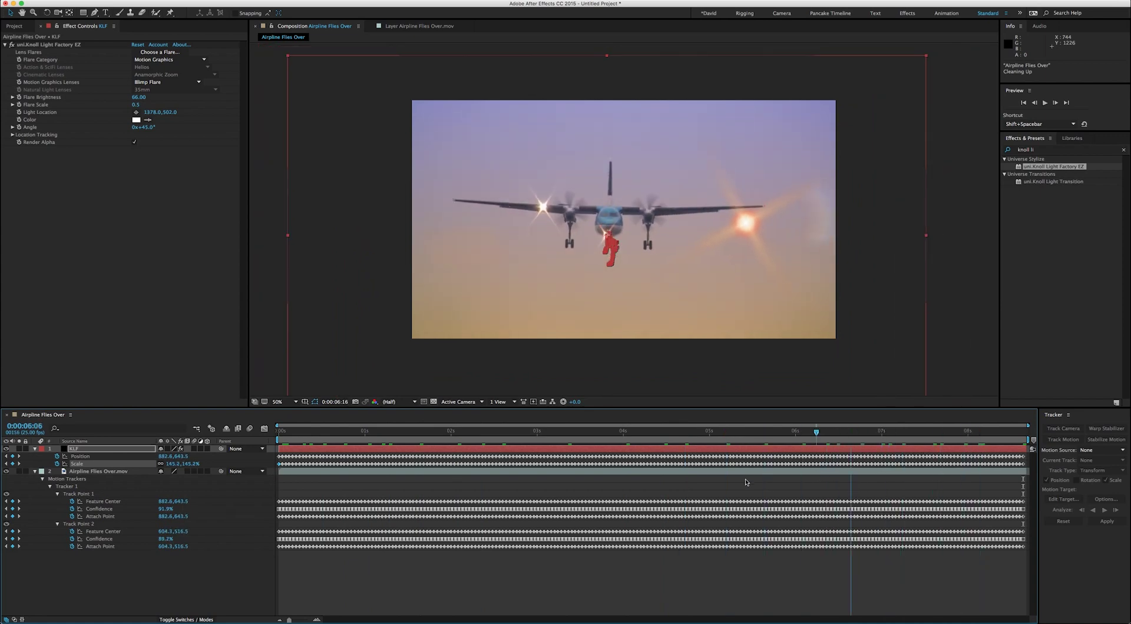
{"action": "key", "text": "space"}
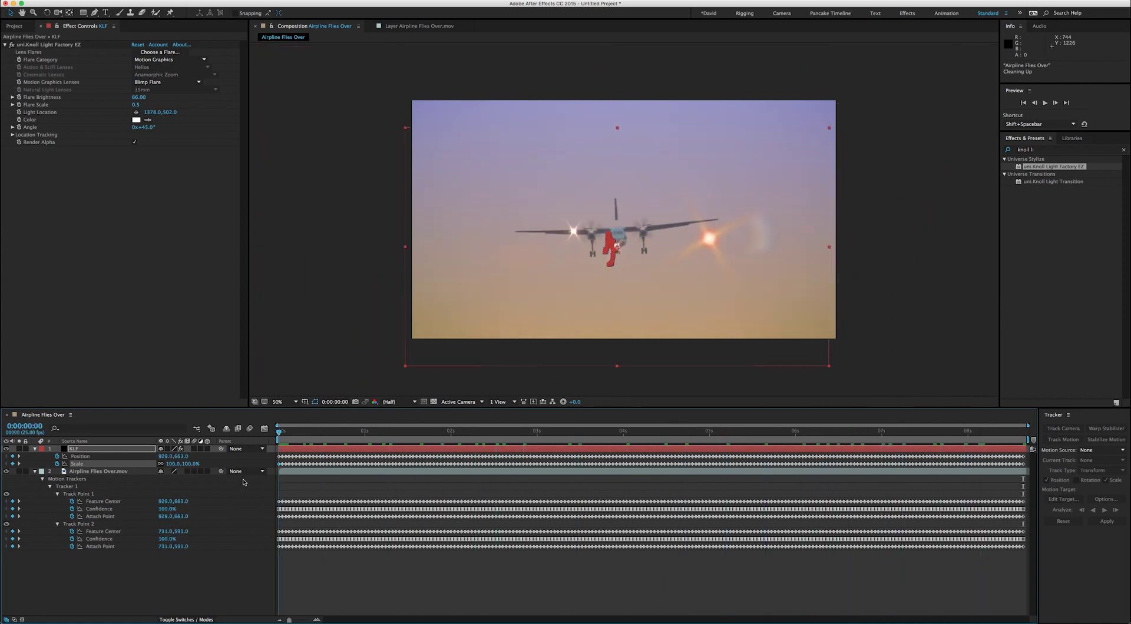
Shift the KLF layer's Anchor Point X to the right, then undo it back to 960,540.
{"action": "left_click", "coordinate": [87, 452]}
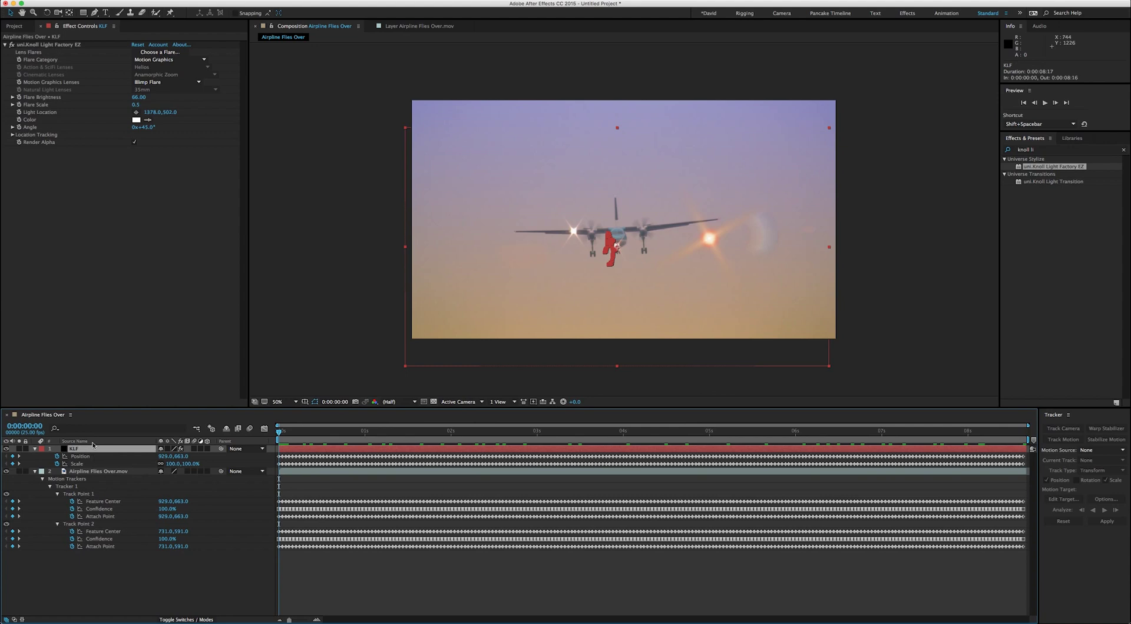
{"action": "key", "text": "a"}
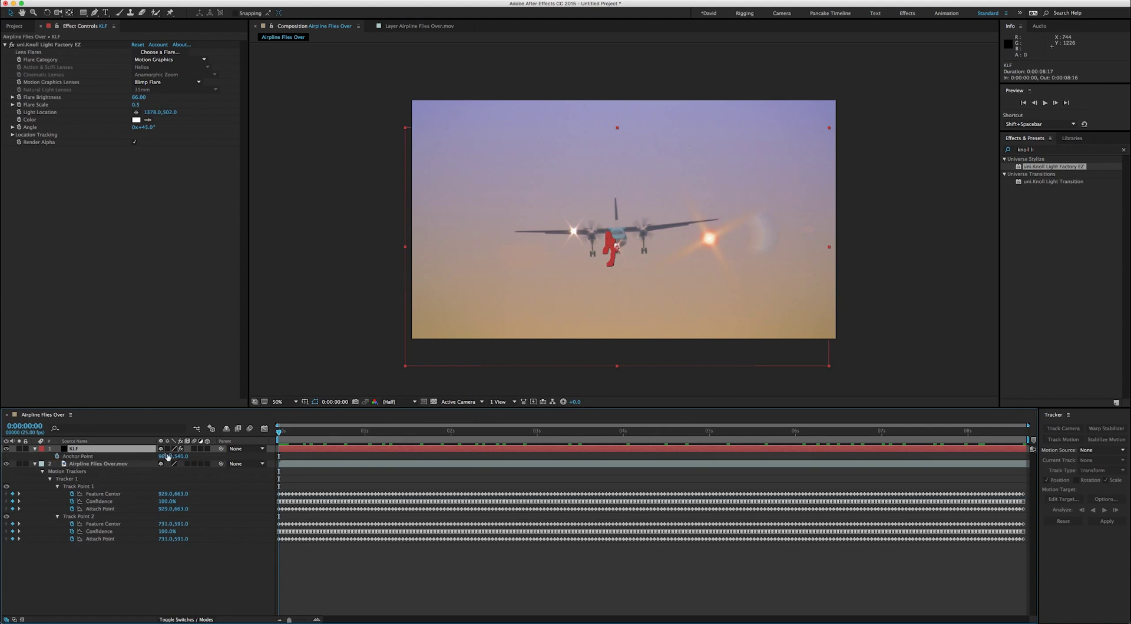
{"action": "left_click_drag", "start_coordinate": [165, 456], "coordinate": [212, 454]}
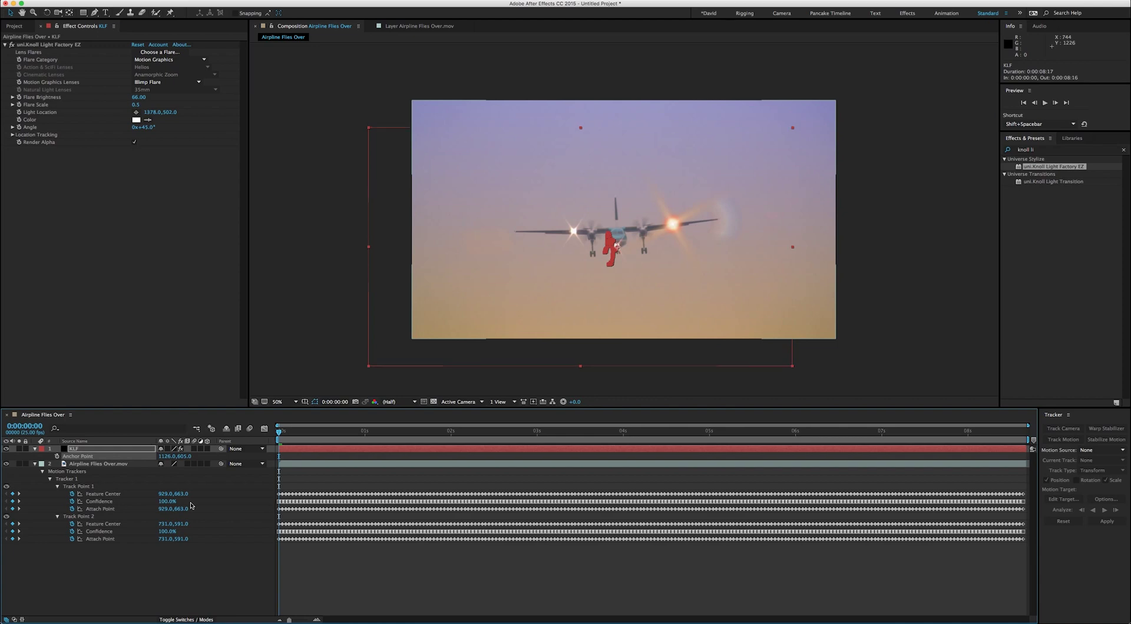
{"action": "key", "text": "super+z"}
{"action": "right_click", "coordinate": [177, 591]}
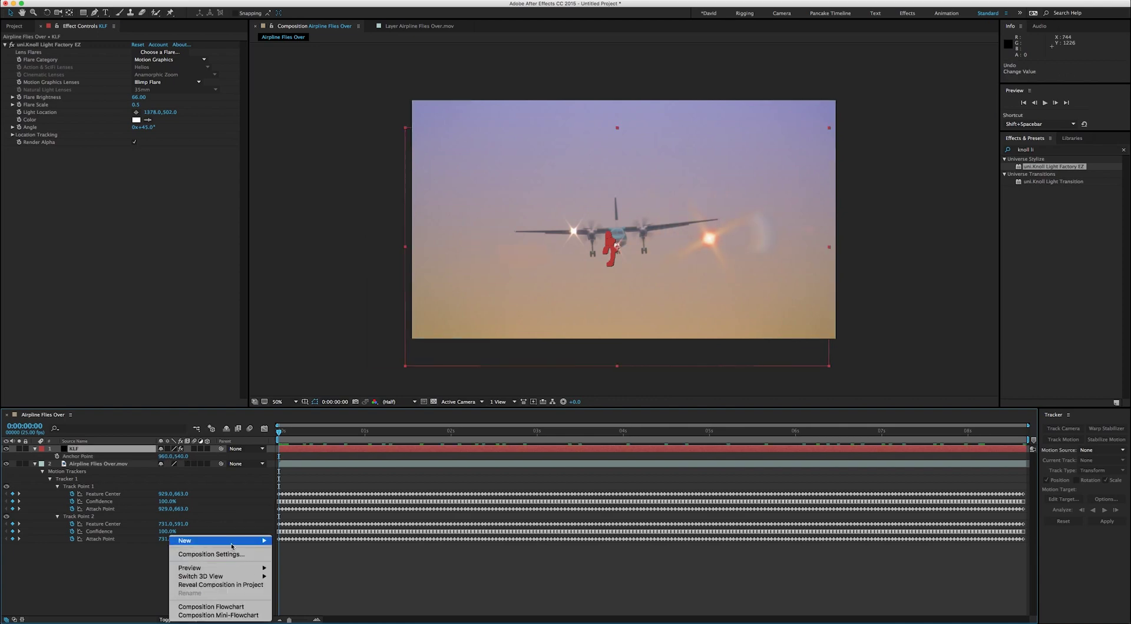
Add Null 1, parent KLF to it, move it up-left toward the right propeller, and preview.
{"action": "mouse_move", "coordinate": [259, 541]}
{"action": "left_click", "coordinate": [327, 582]}
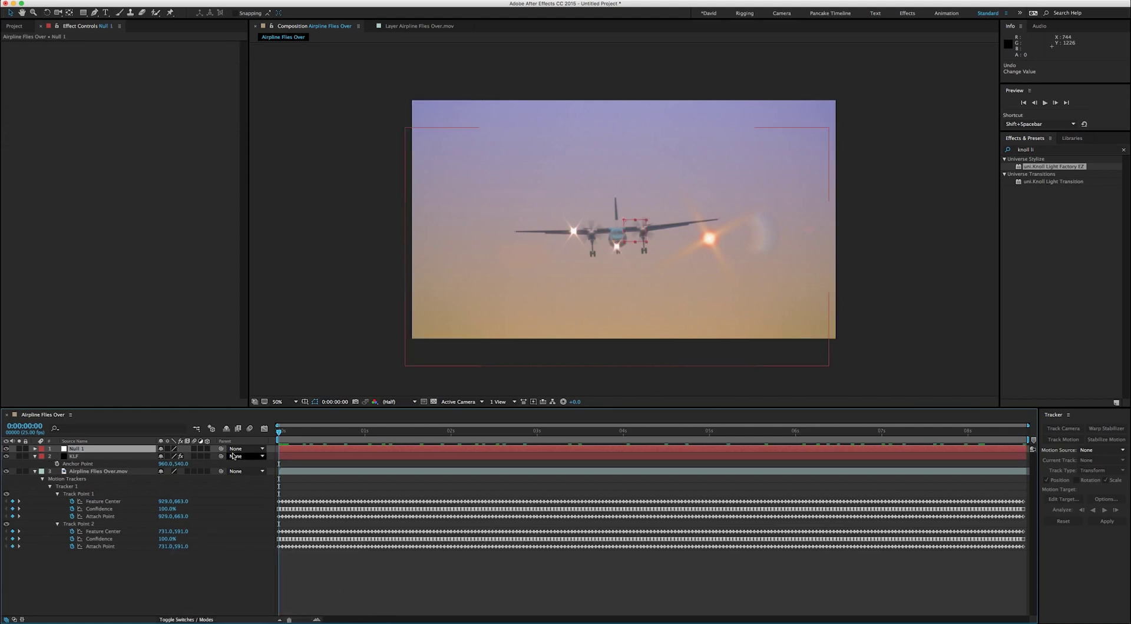
{"action": "left_click_drag", "start_coordinate": [221, 457], "coordinate": [132, 449]}
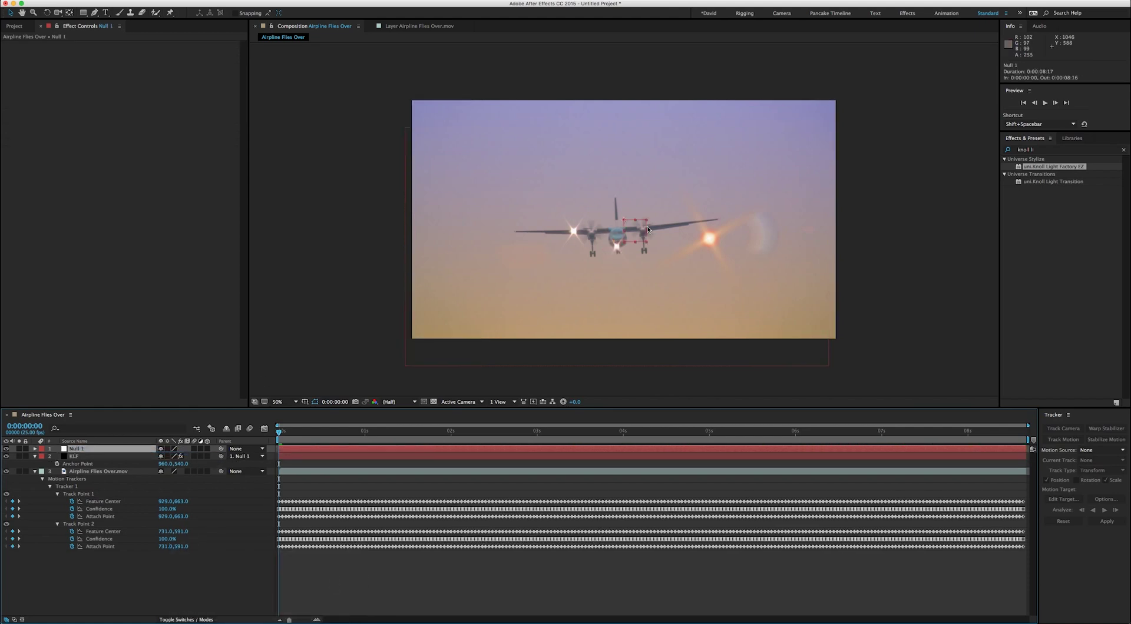
{"action": "left_click_drag", "start_coordinate": [634, 234], "coordinate": [597, 225]}
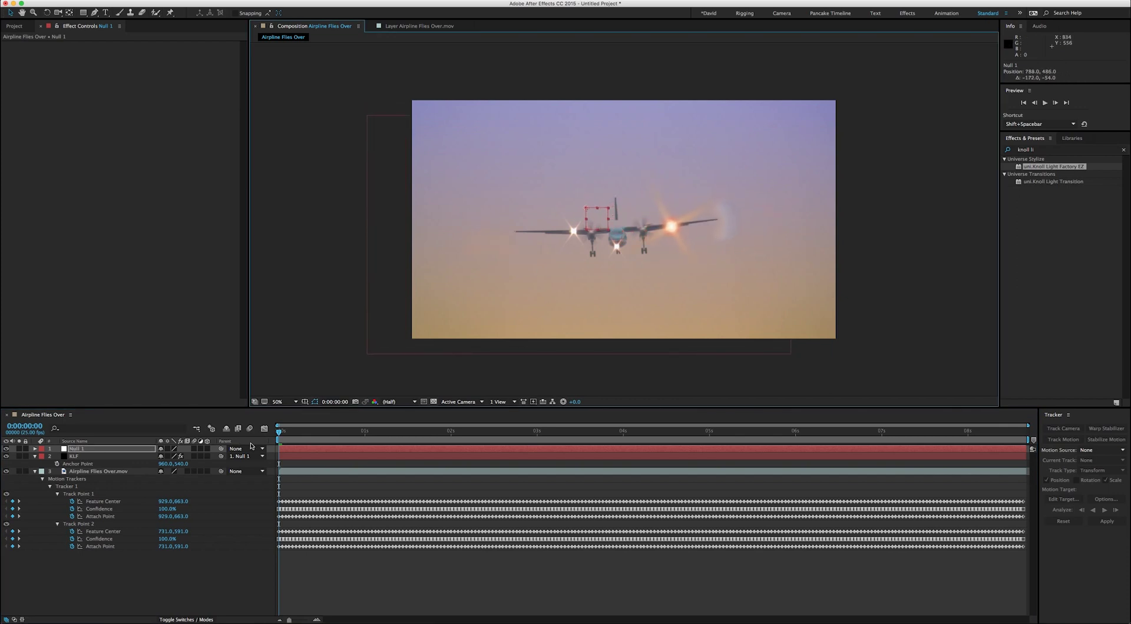
{"action": "left_click", "coordinate": [399, 589]}
{"action": "key", "text": "space"}
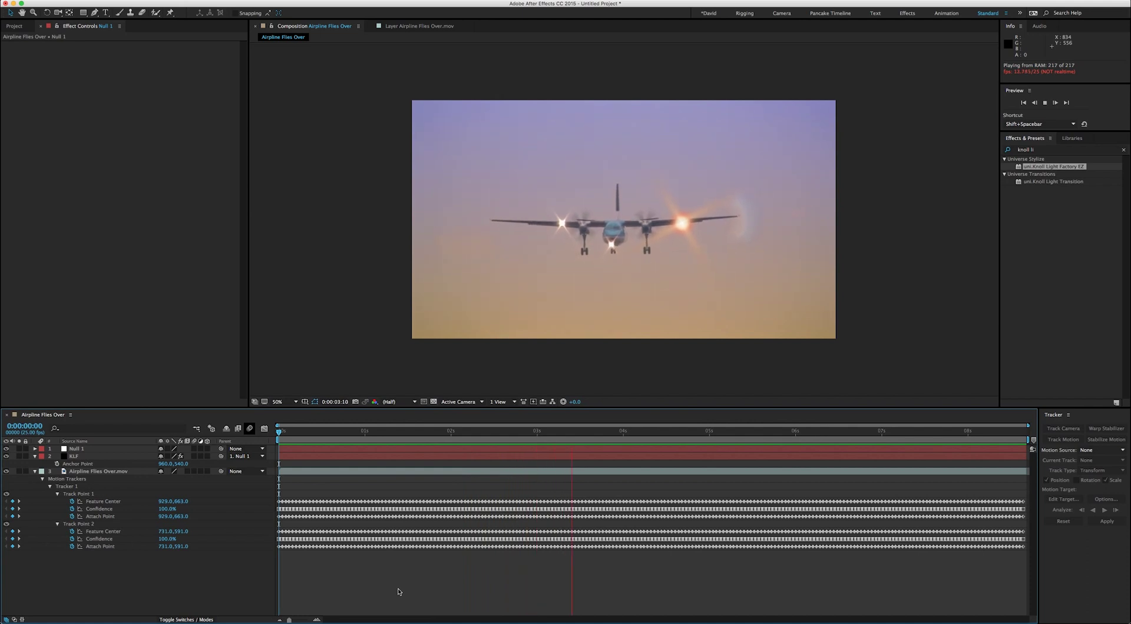
{"action": "key", "text": "space"}
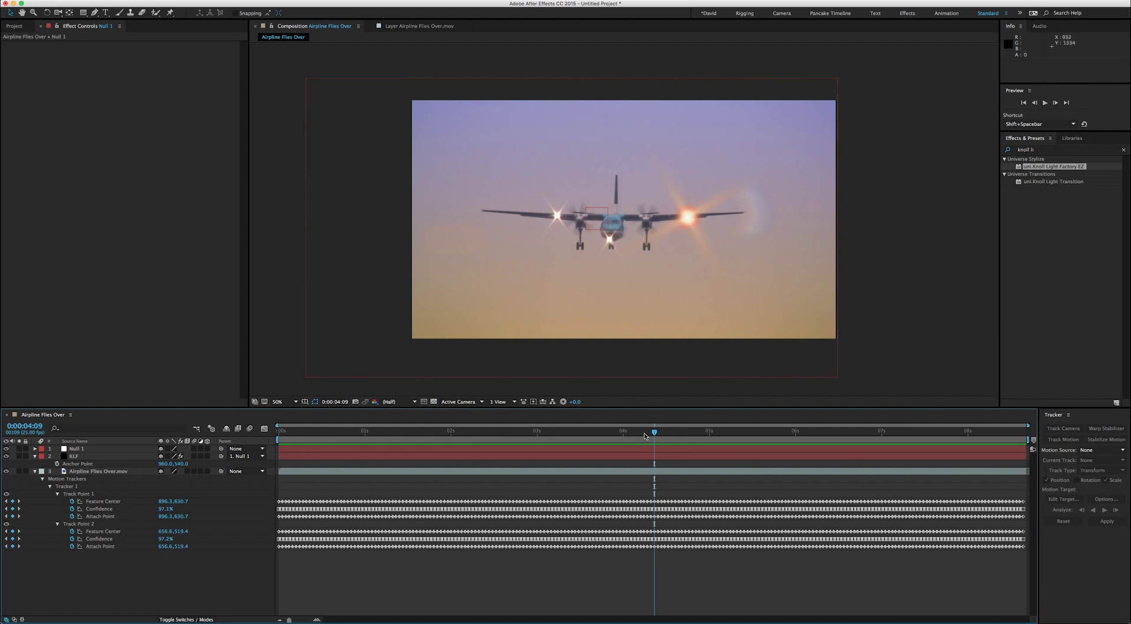
{"action": "left_click_drag", "start_coordinate": [654, 432], "coordinate": [630, 449]}
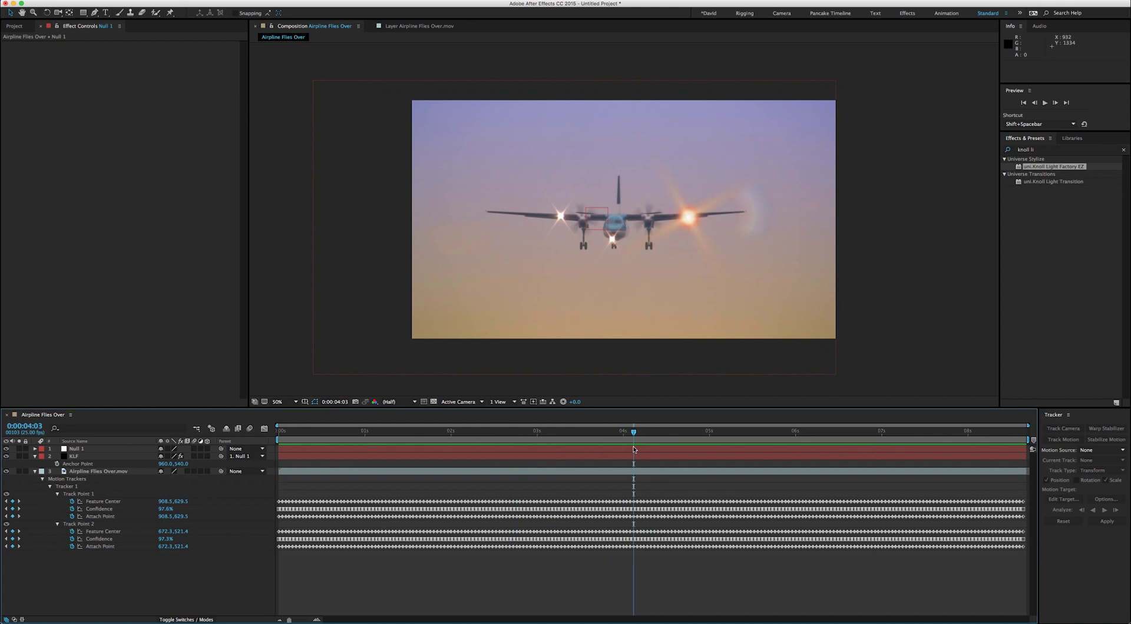